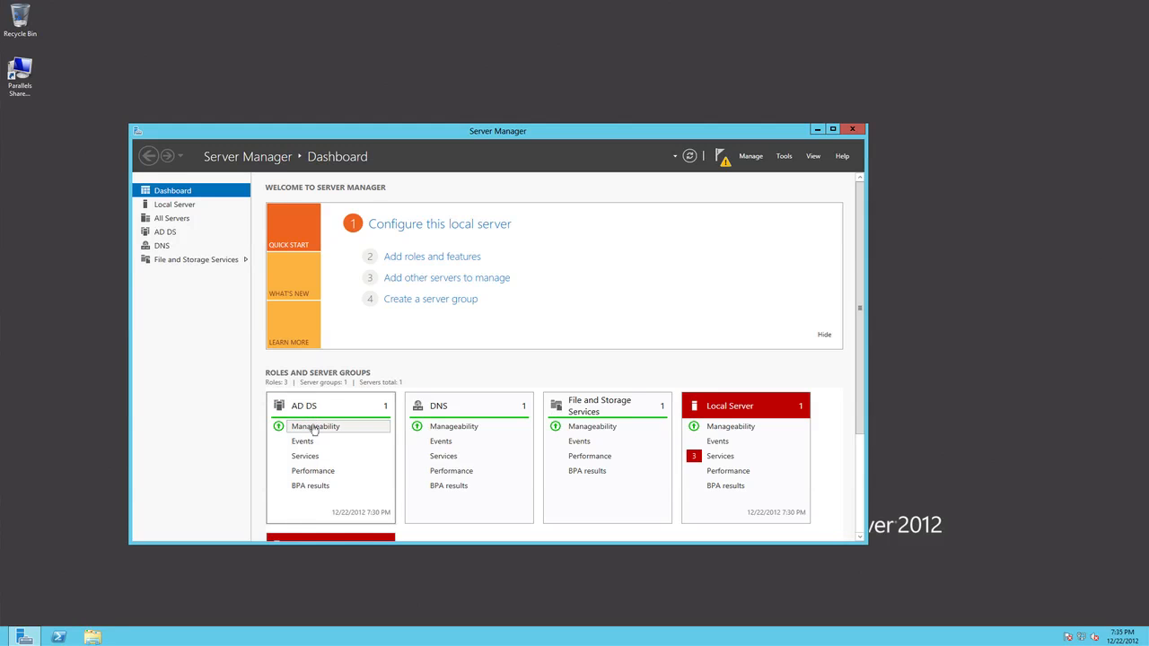
- Open the AD DS post-deployment task details and start promoting HOMESERVER to a domain controller
{"action": "left_click", "coordinate": [326, 429]}
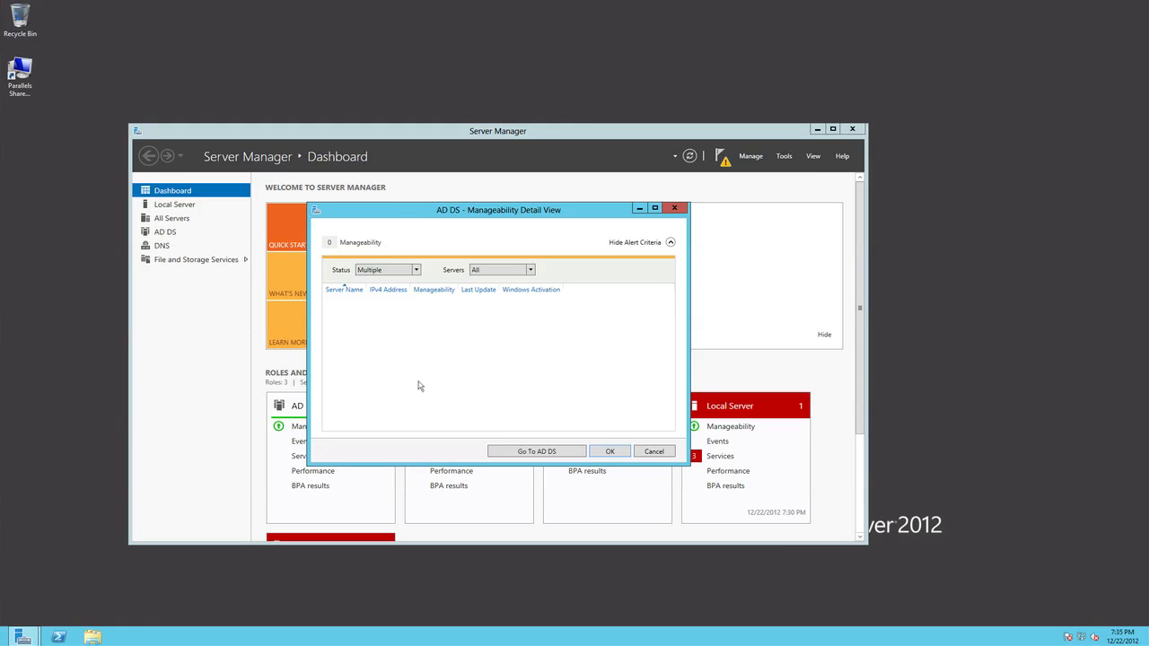
{"action": "left_click", "coordinate": [540, 456]}
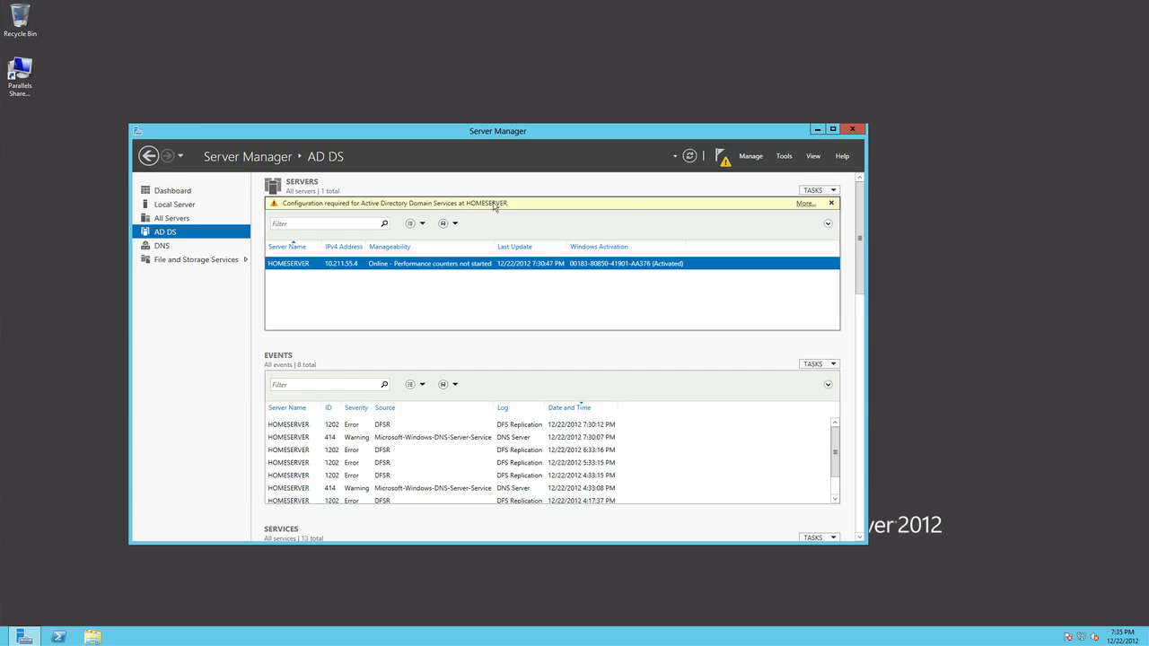
{"action": "left_click", "coordinate": [805, 206]}
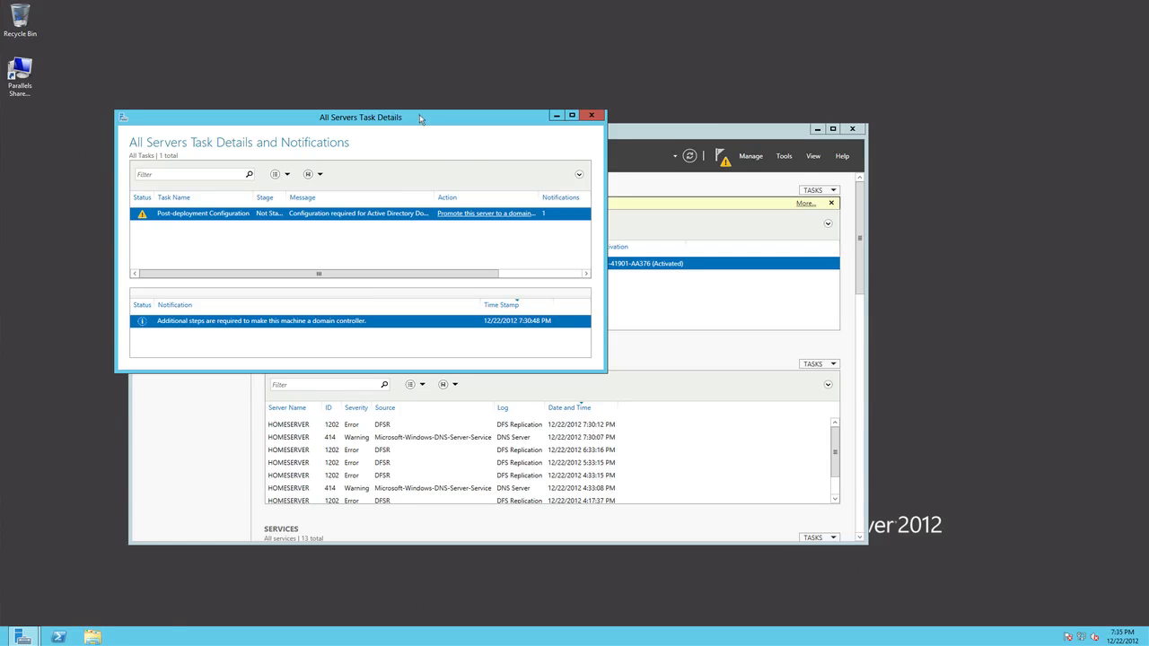
{"action": "left_click_drag", "start_coordinate": [419, 118], "coordinate": [549, 198]}
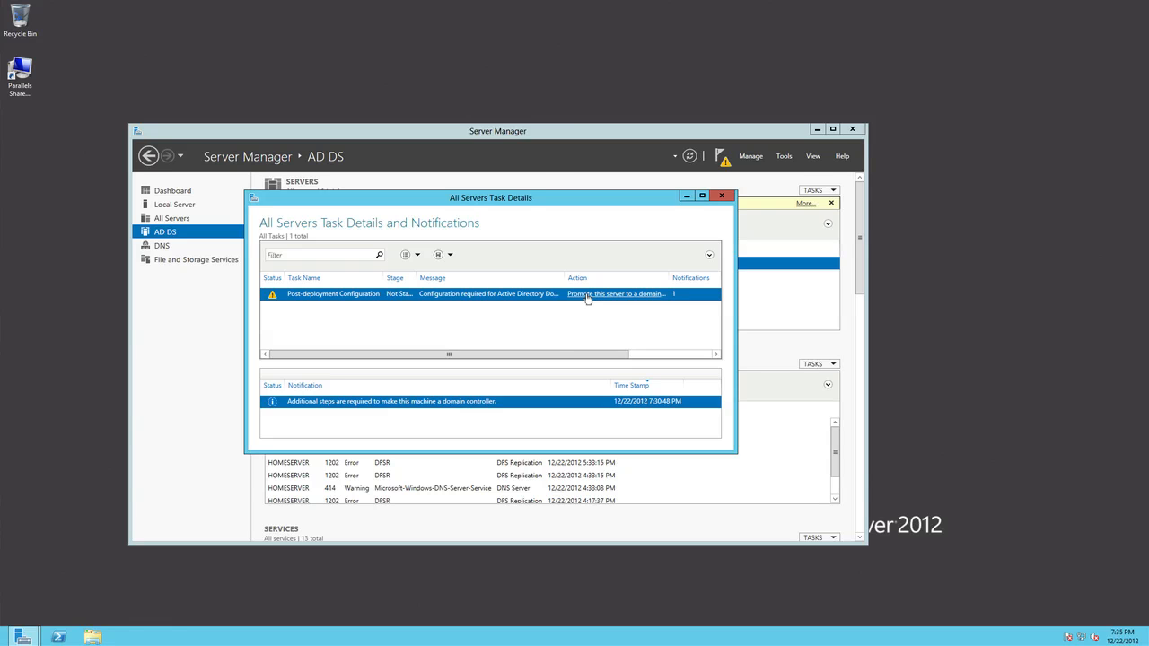
{"action": "left_click", "coordinate": [587, 294]}
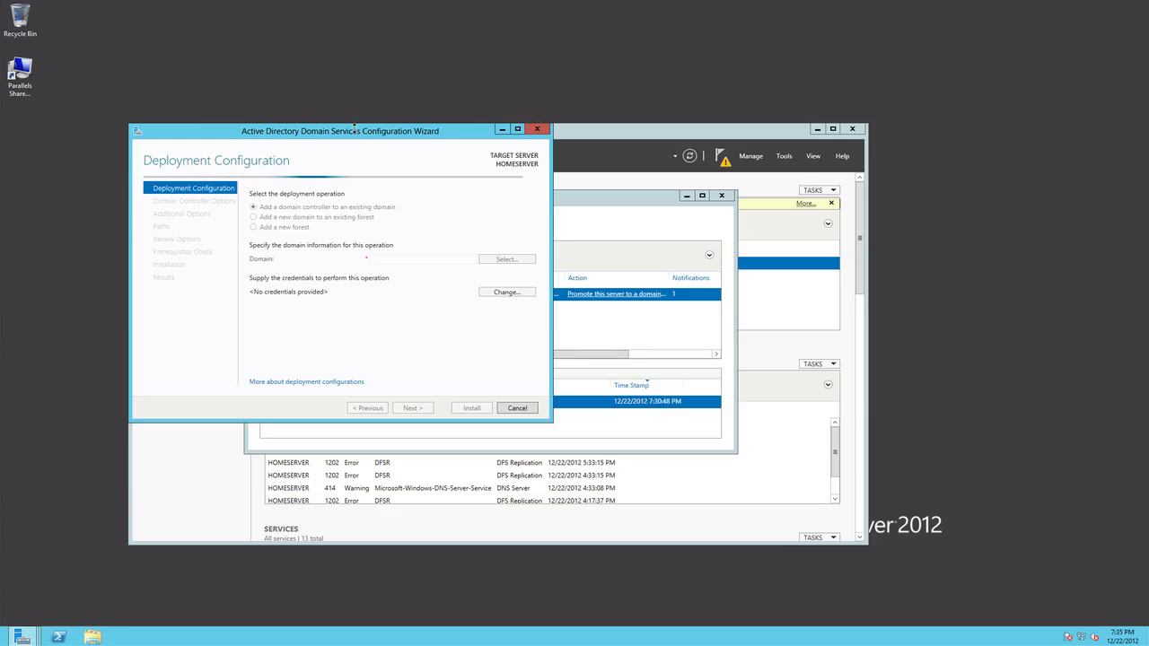
{"action": "left_click_drag", "start_coordinate": [355, 126], "coordinate": [527, 177]}
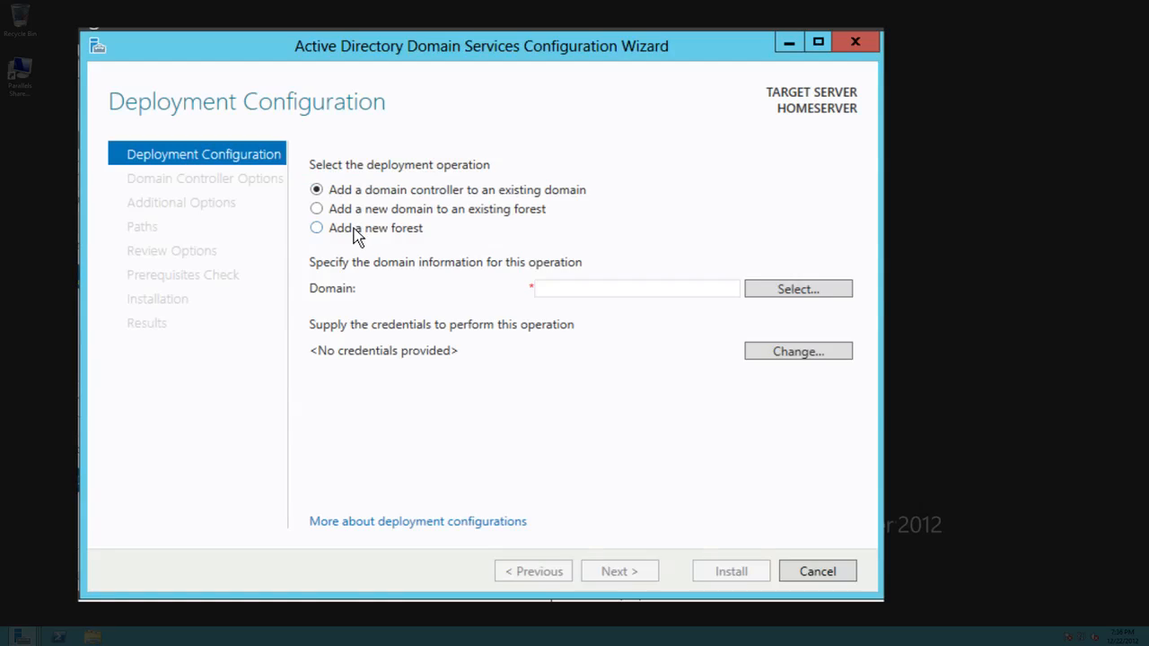
- Choose to add a new forest with the root domain name HOMESERVER2012.org and continue to the domain controller options
{"action": "left_click", "coordinate": [414, 268]}
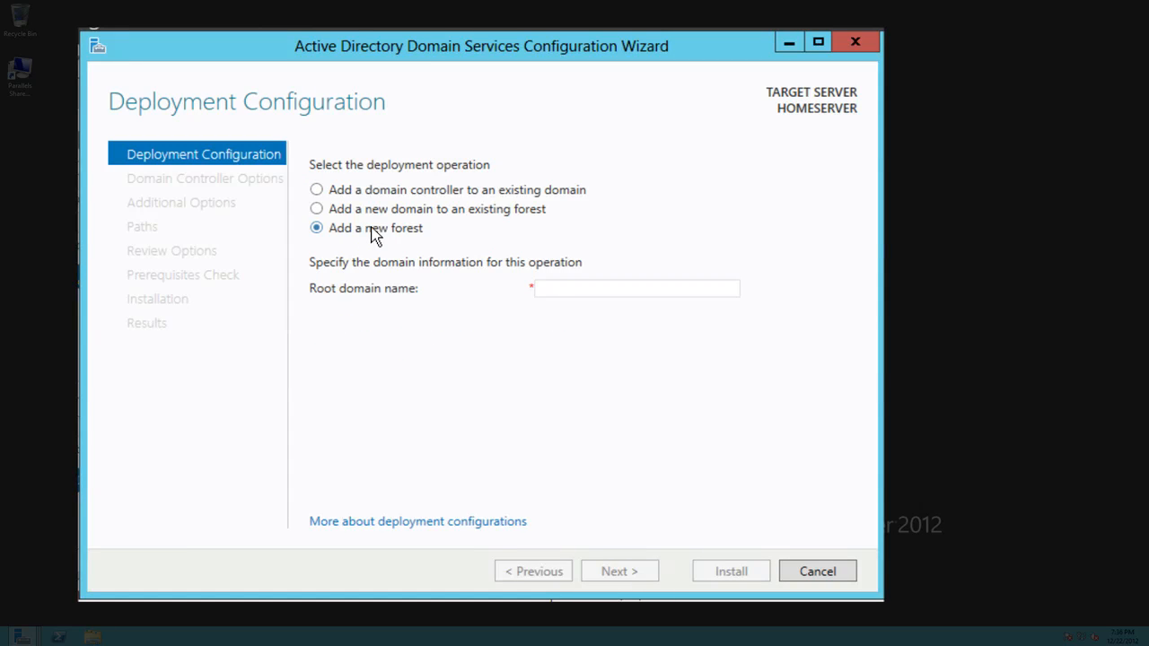
{"action": "left_click", "coordinate": [585, 288]}
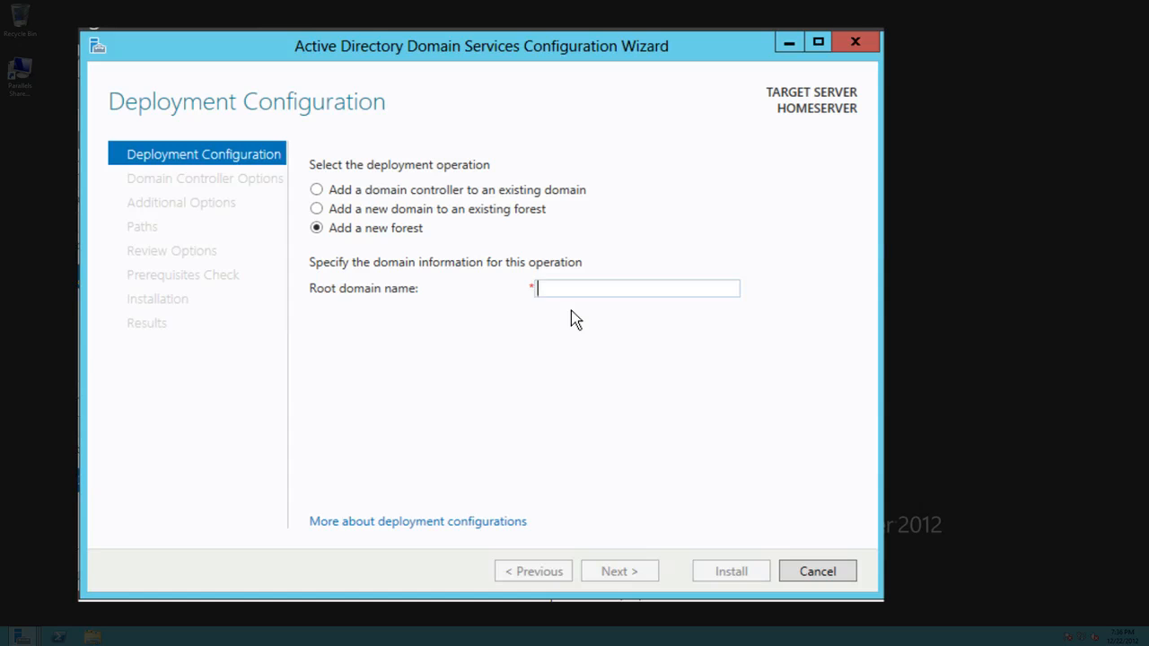
{"action": "type", "text": "HOMESER"}
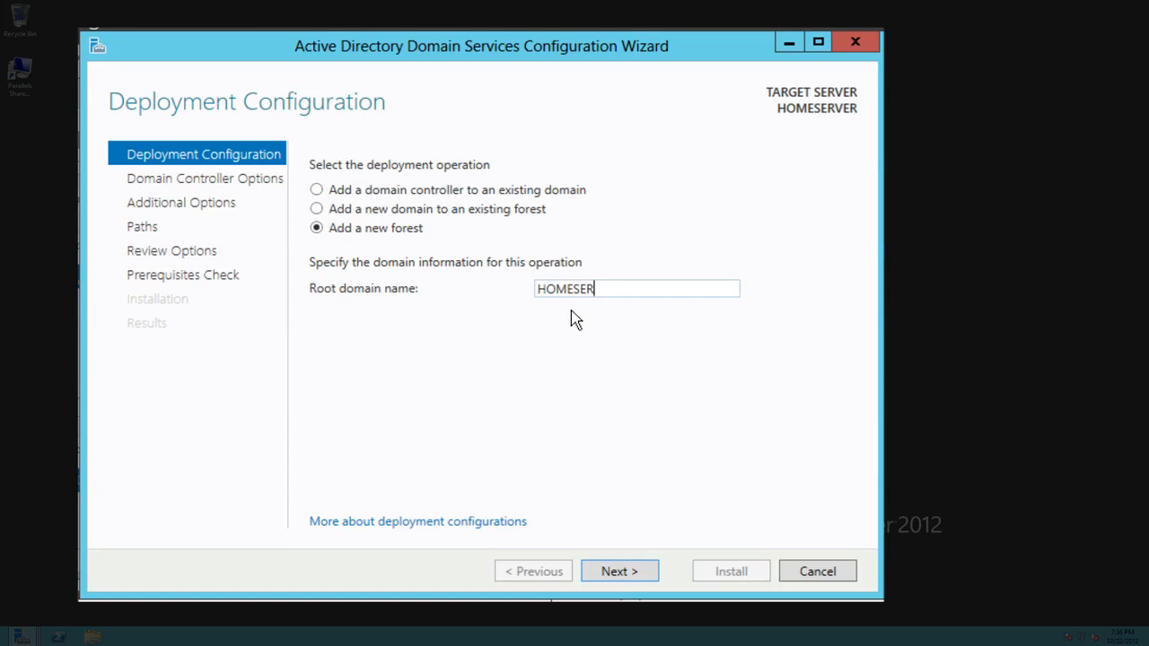
{"action": "type", "text": "VER2012.org"}
{"action": "left_click", "coordinate": [617, 574]}
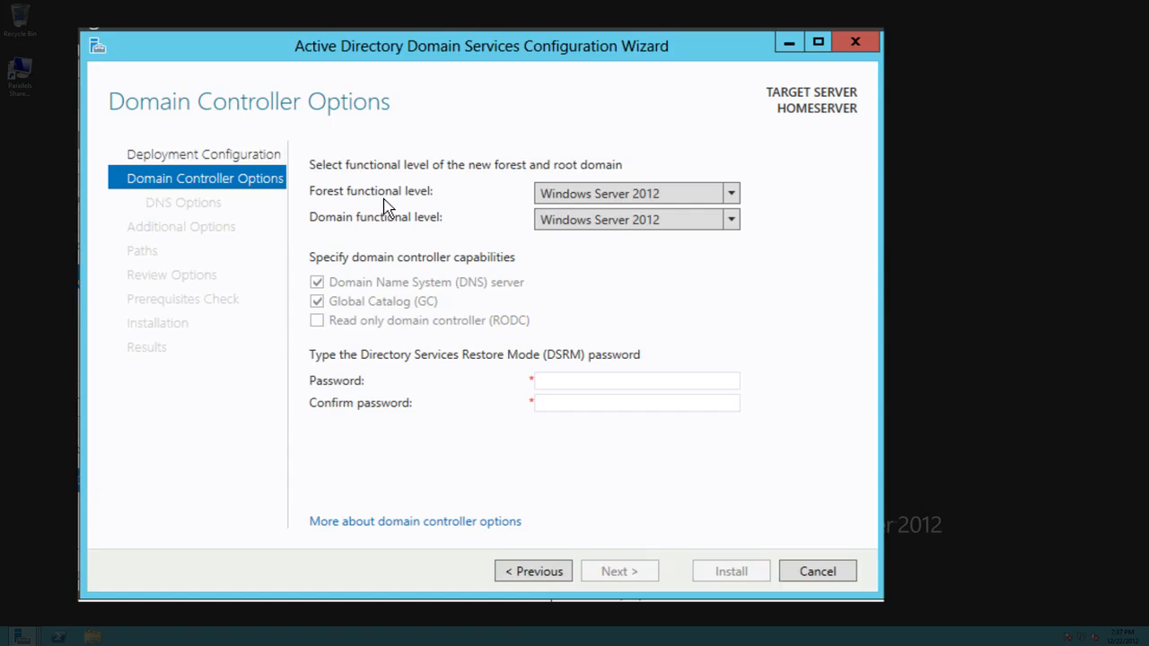
- Use Windows Server 2012 as both the forest functional level and the domain functional level
{"action": "left_click", "coordinate": [631, 198]}
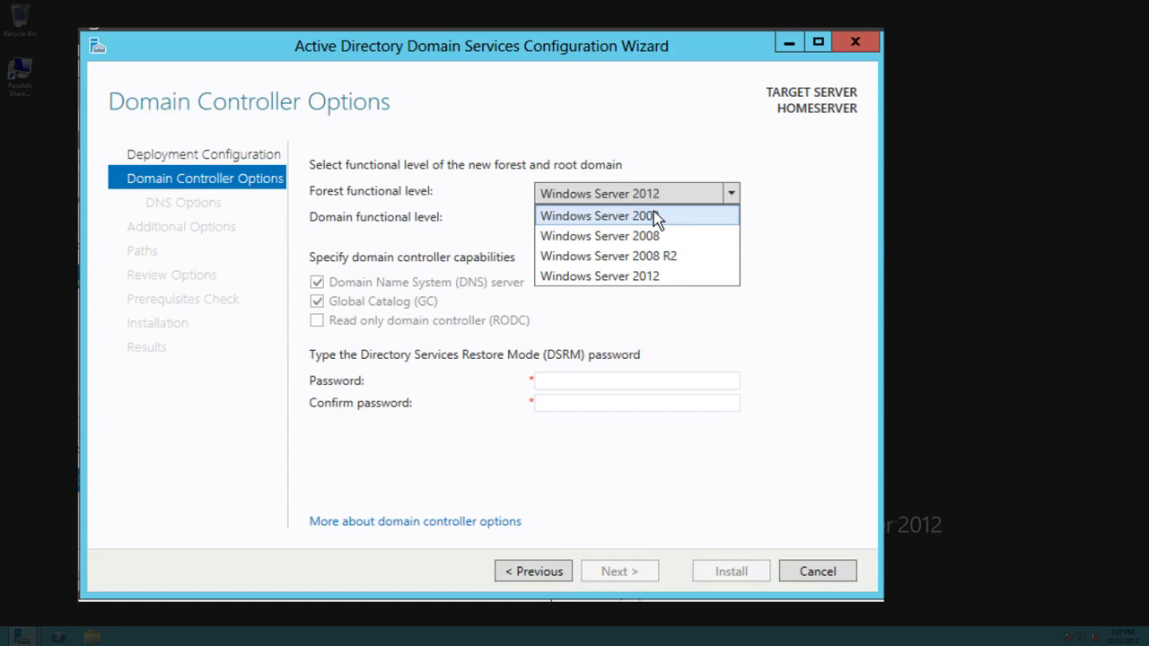
{"action": "left_click", "coordinate": [688, 196]}
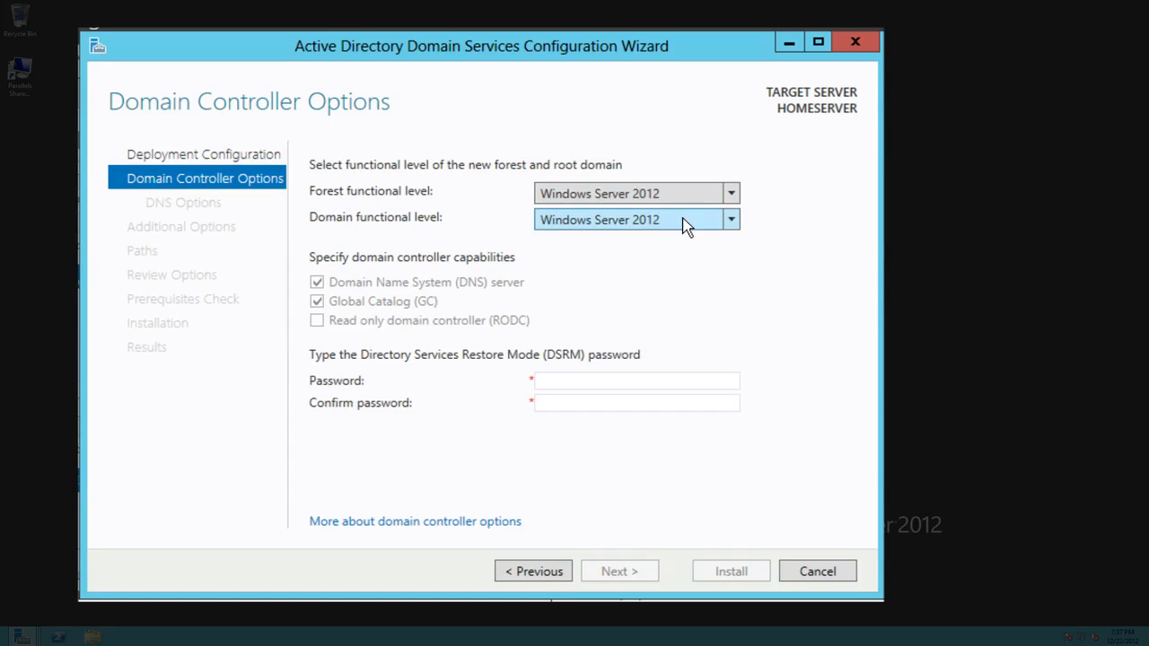
{"action": "left_click", "coordinate": [685, 224]}
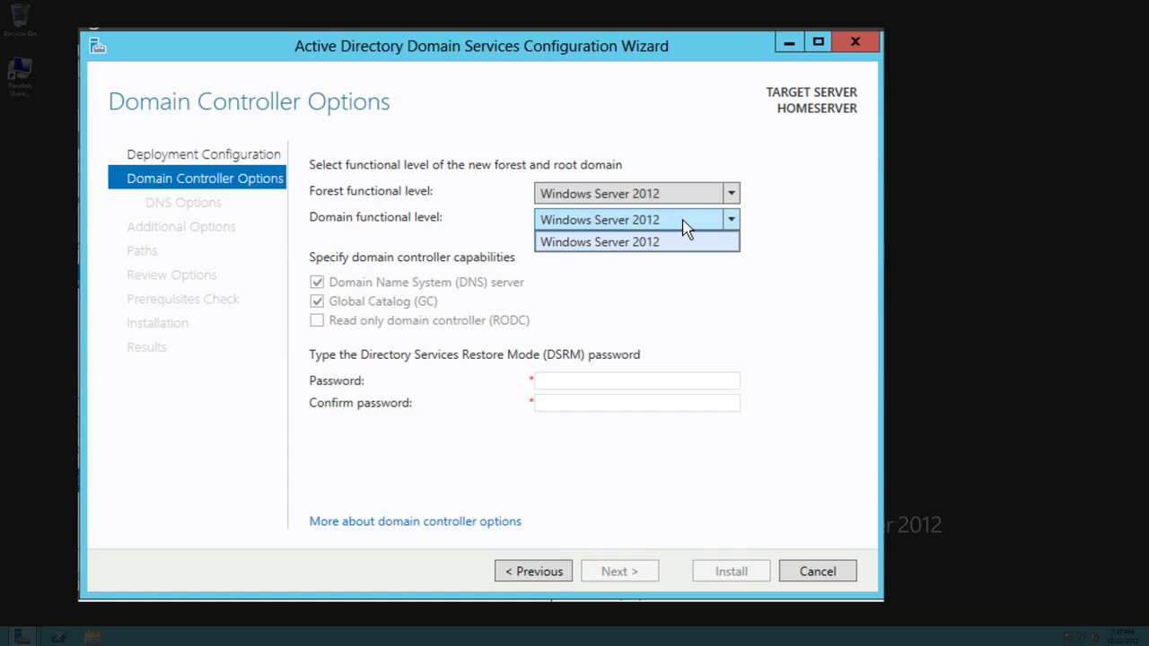
{"action": "left_click", "coordinate": [722, 245]}
- Enter and confirm the Directory Services Restore Mode password, and proceed to the DNS options
{"action": "left_click", "coordinate": [639, 385]}
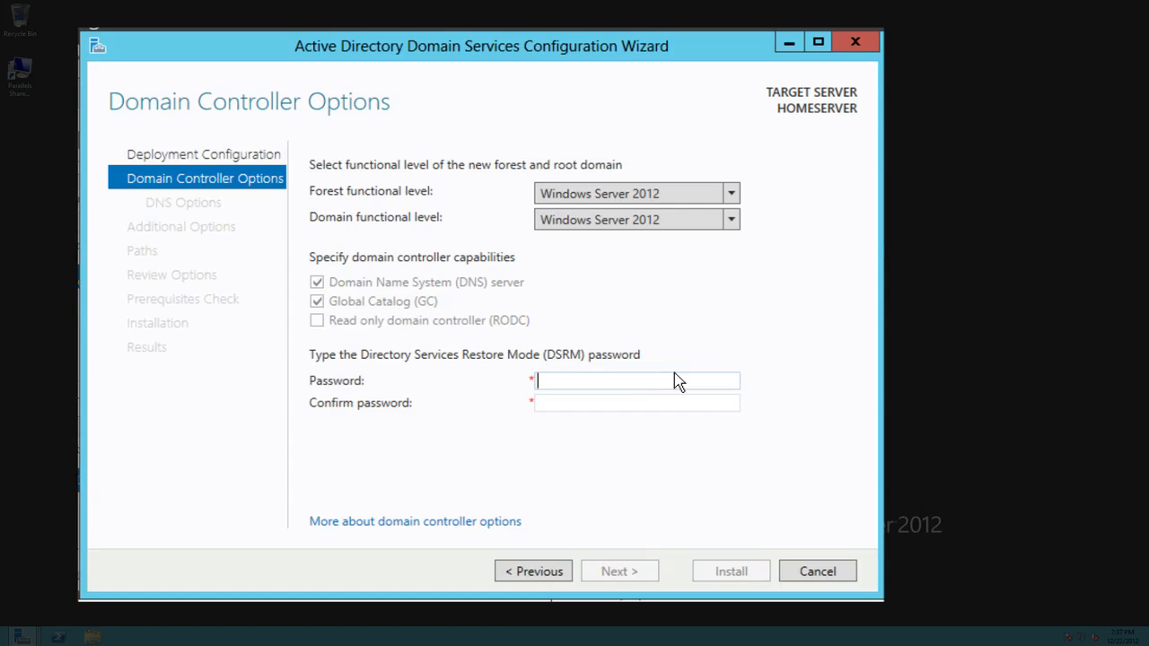
{"action": "type", "text": "•••••••••"}
{"action": "key", "text": "Tab"}
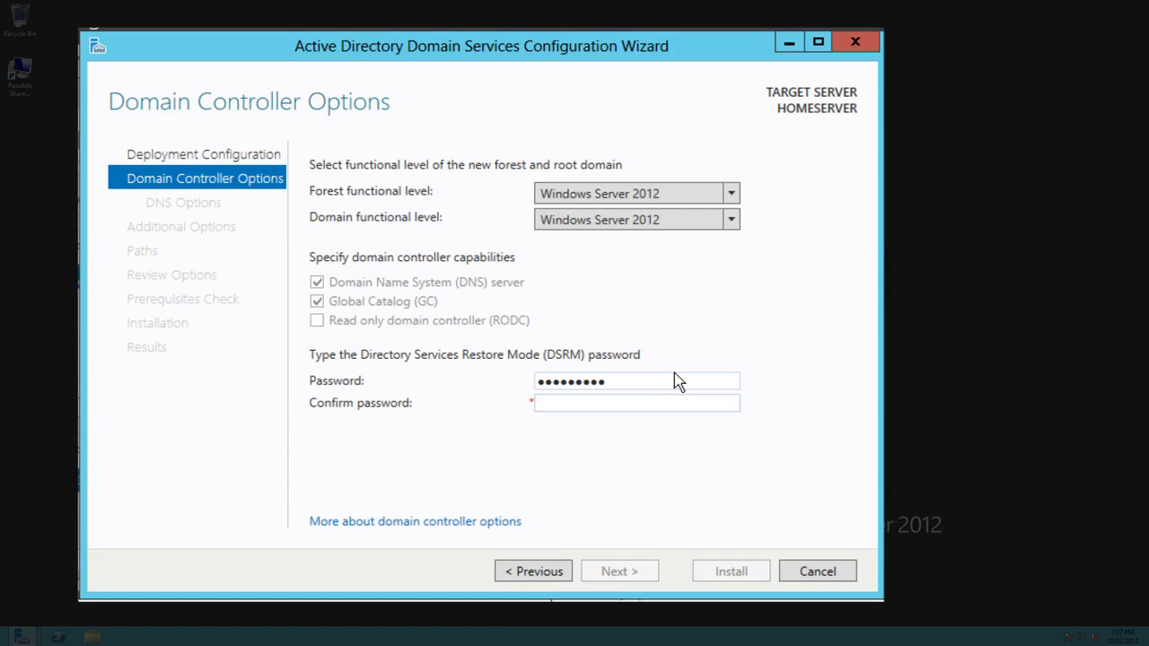
{"action": "type", "text": "•••••••••"}
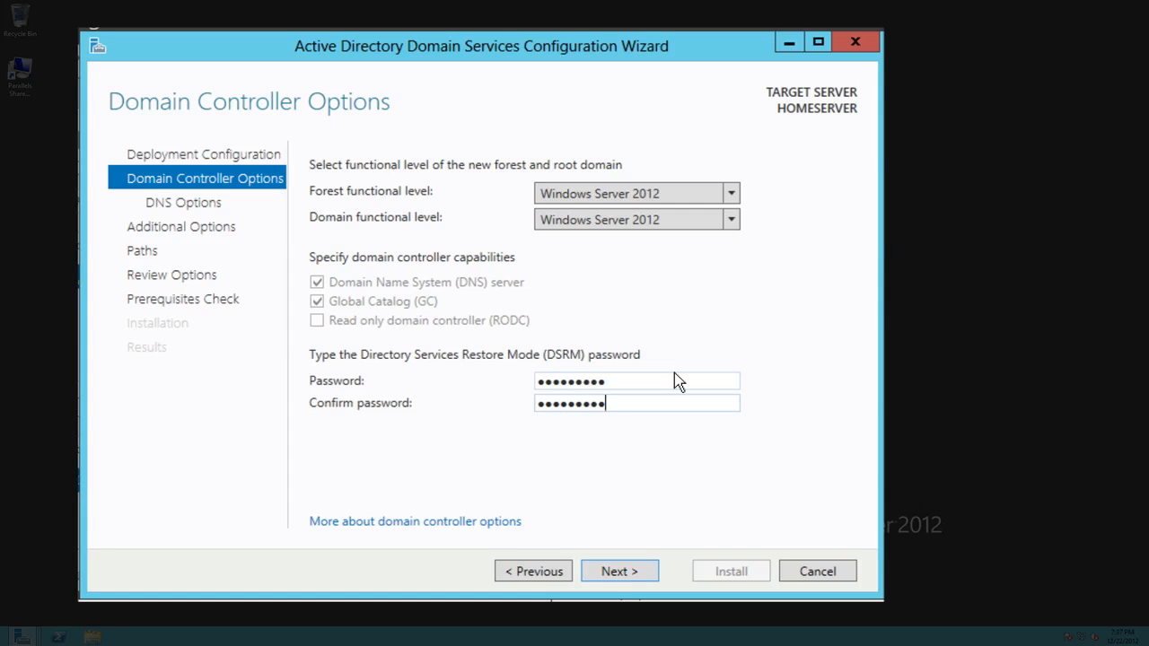
{"action": "left_click", "coordinate": [618, 573]}
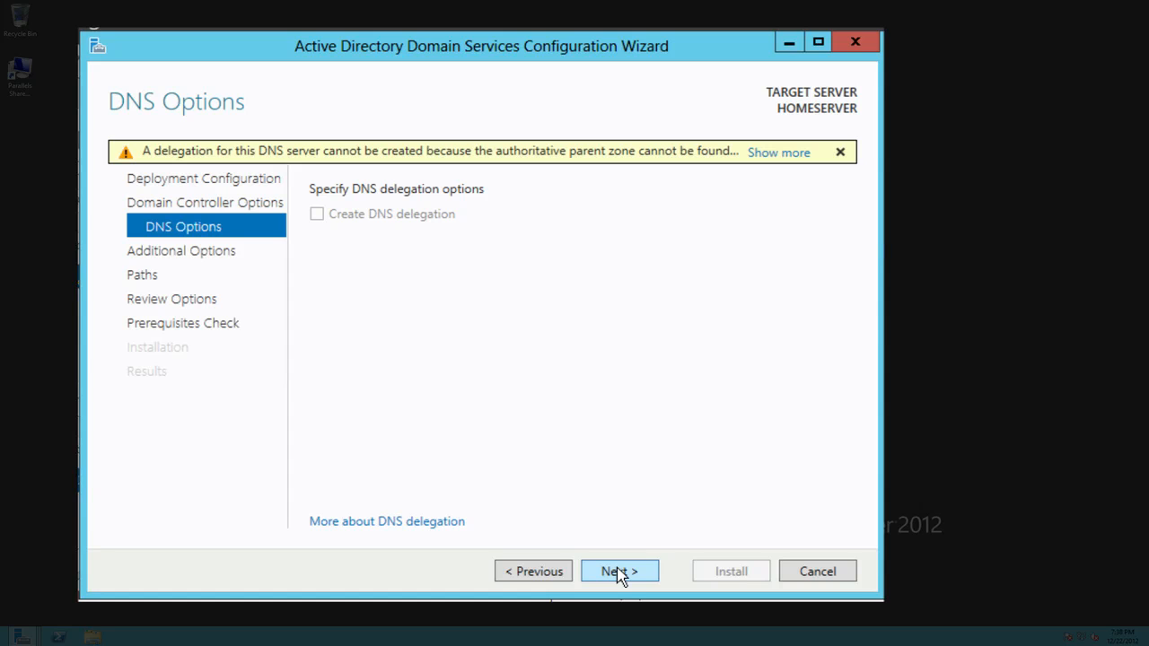
- Accept the default DNS options, the NetBIOS domain name HOMESERVER2012 and the default database, log and SYSVOL folders
{"action": "left_click", "coordinate": [617, 575]}
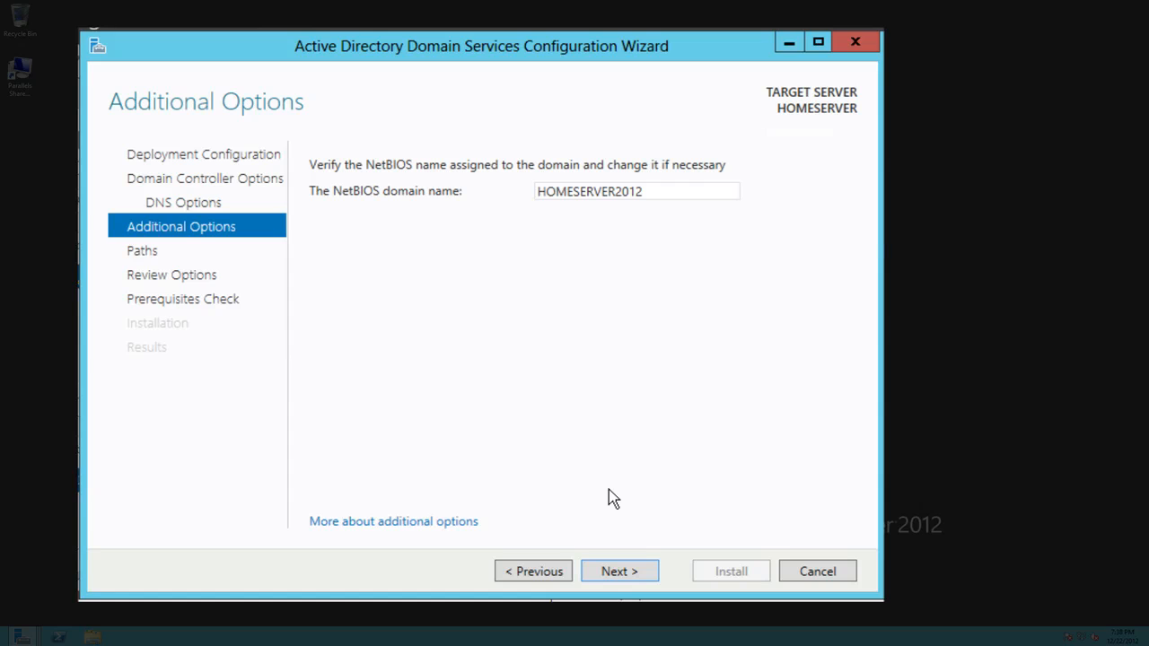
{"action": "left_click", "coordinate": [612, 575]}
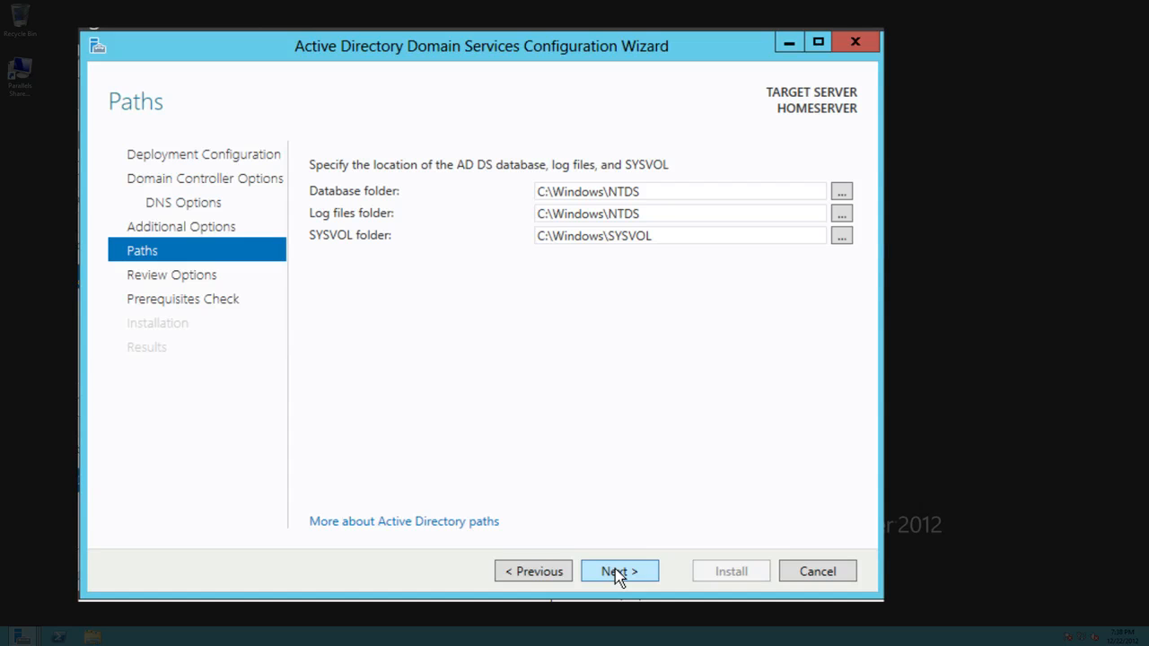
{"action": "left_click", "coordinate": [619, 572]}
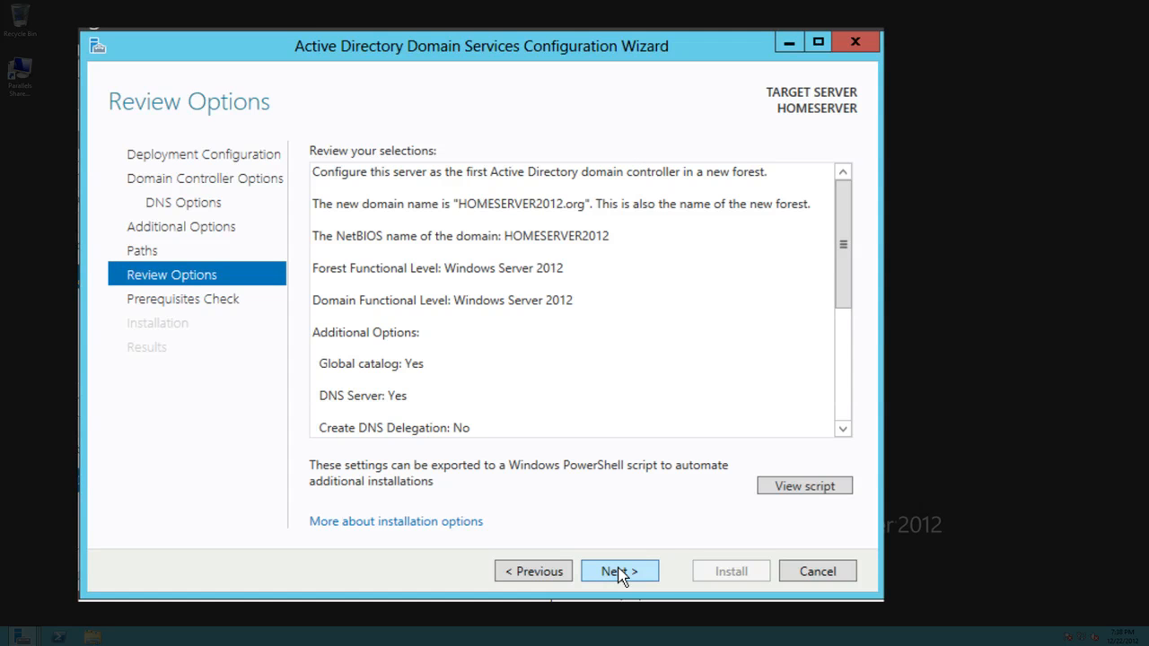
- Review the selected deployment options, run the prerequisites check and install the domain controller
{"action": "left_click_drag", "start_coordinate": [846, 243], "coordinate": [844, 348]}
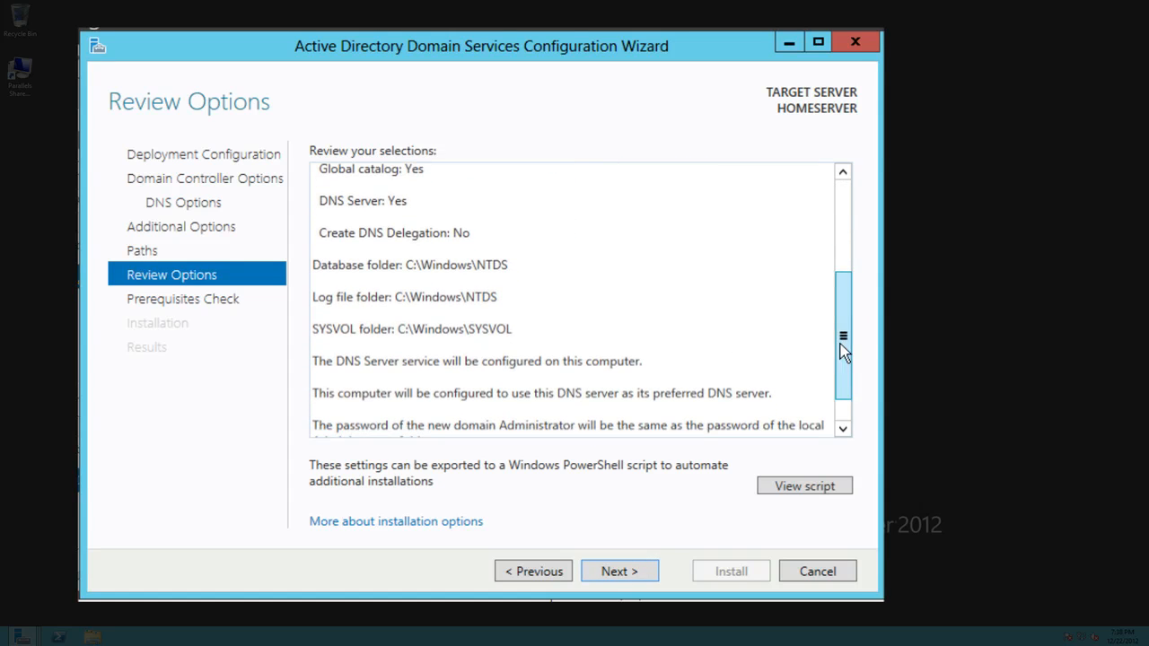
{"action": "left_click", "coordinate": [619, 572]}
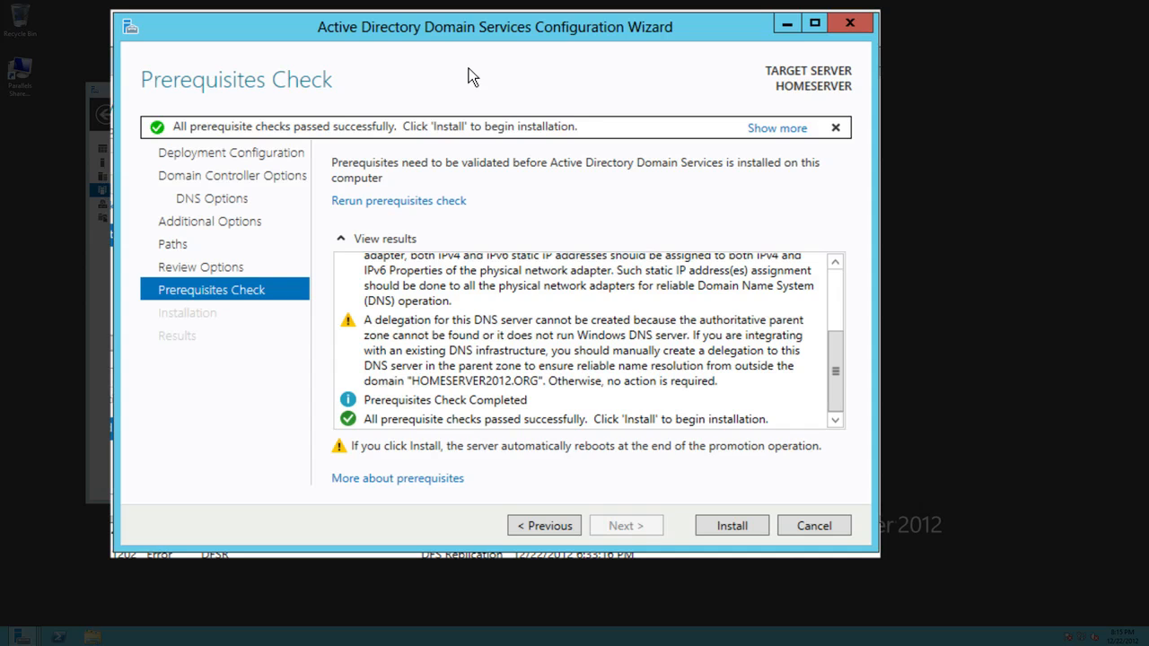
{"action": "left_click", "coordinate": [726, 529]}
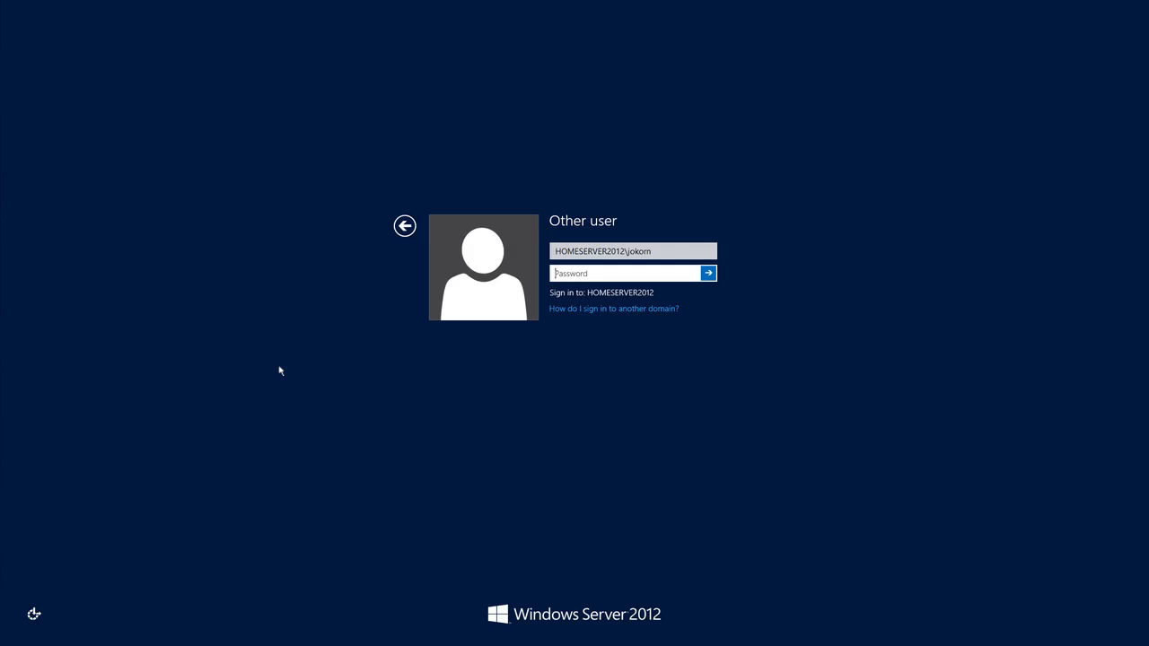
- Sign in to the restarted server as HOMESERVER2012\administrator with the account password
{"action": "left_click", "coordinate": [572, 251]}
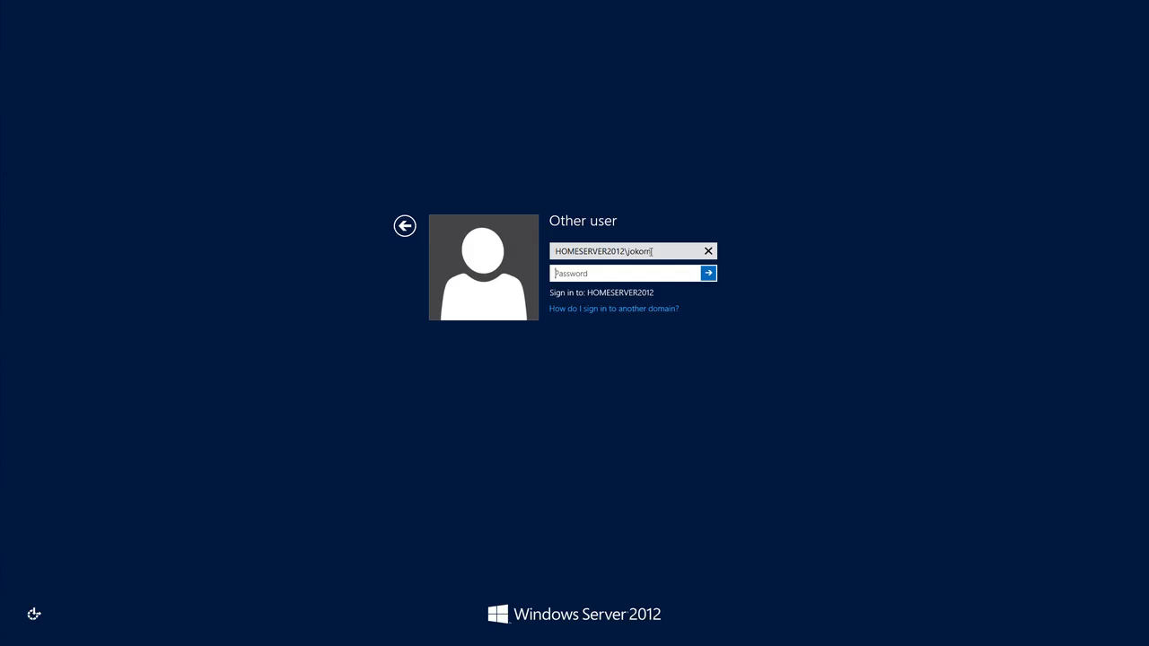
{"action": "left_click_drag", "start_coordinate": [652, 251], "coordinate": [628, 252]}
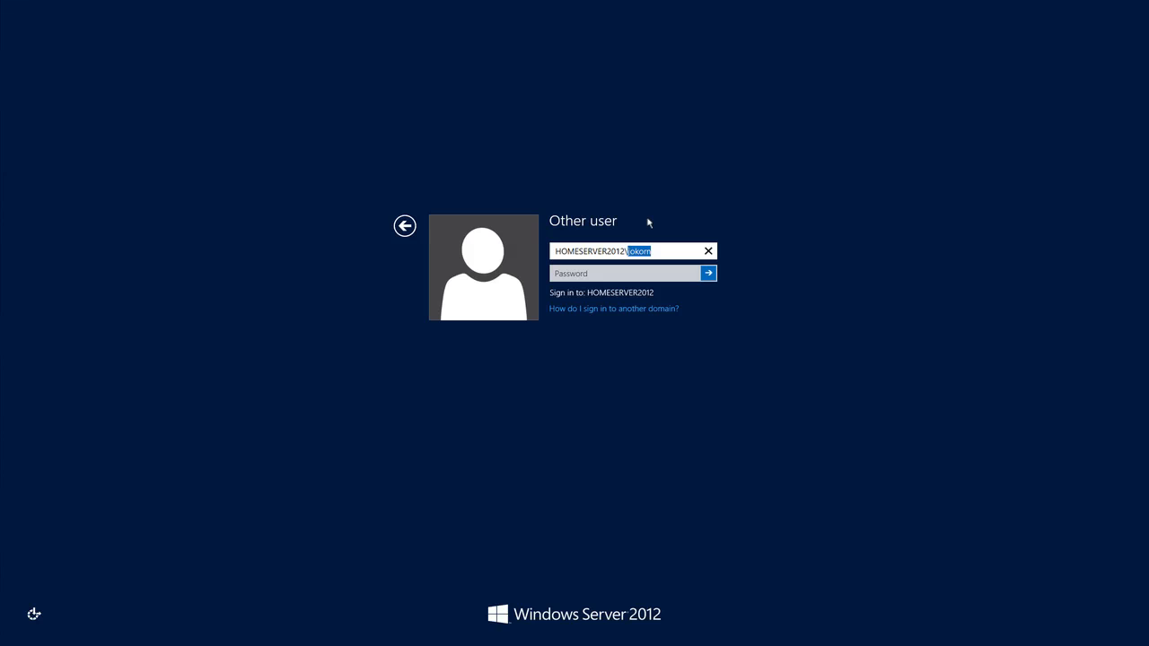
{"action": "type", "text": "administrator"}
{"action": "key", "text": "Tab"}
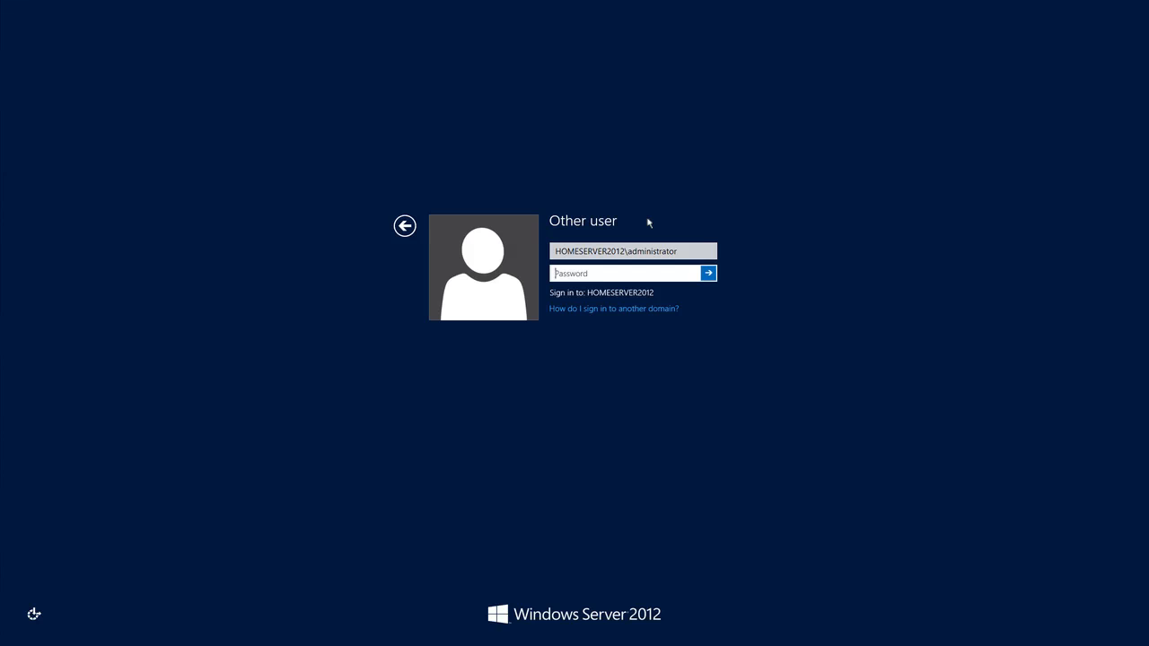
{"action": "type", "text": "*********"}
{"action": "left_click", "coordinate": [708, 273]}
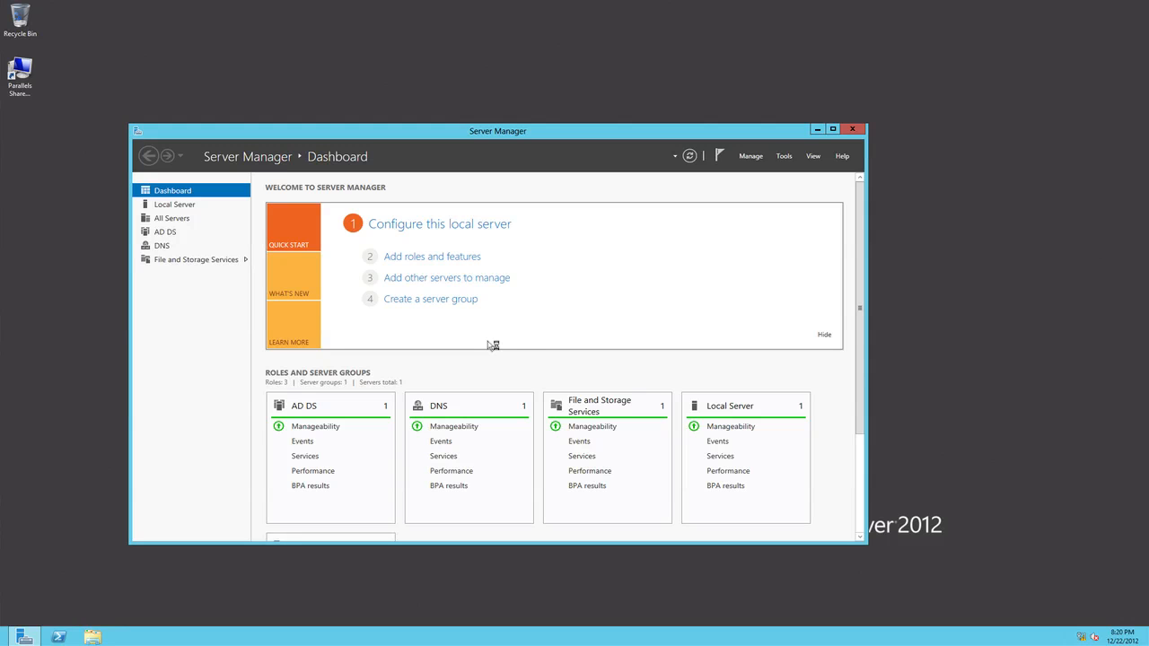
- Open Active Directory Users and Computers from Server Manager and expand the HOMESERVER2012.ORG domain
{"action": "mouse_move", "coordinate": [861, 310]}
{"action": "left_mouse_down"}
{"action": "mouse_move", "coordinate": [860, 393]}
{"action": "mouse_move", "coordinate": [859, 305]}
{"action": "left_mouse_up"}
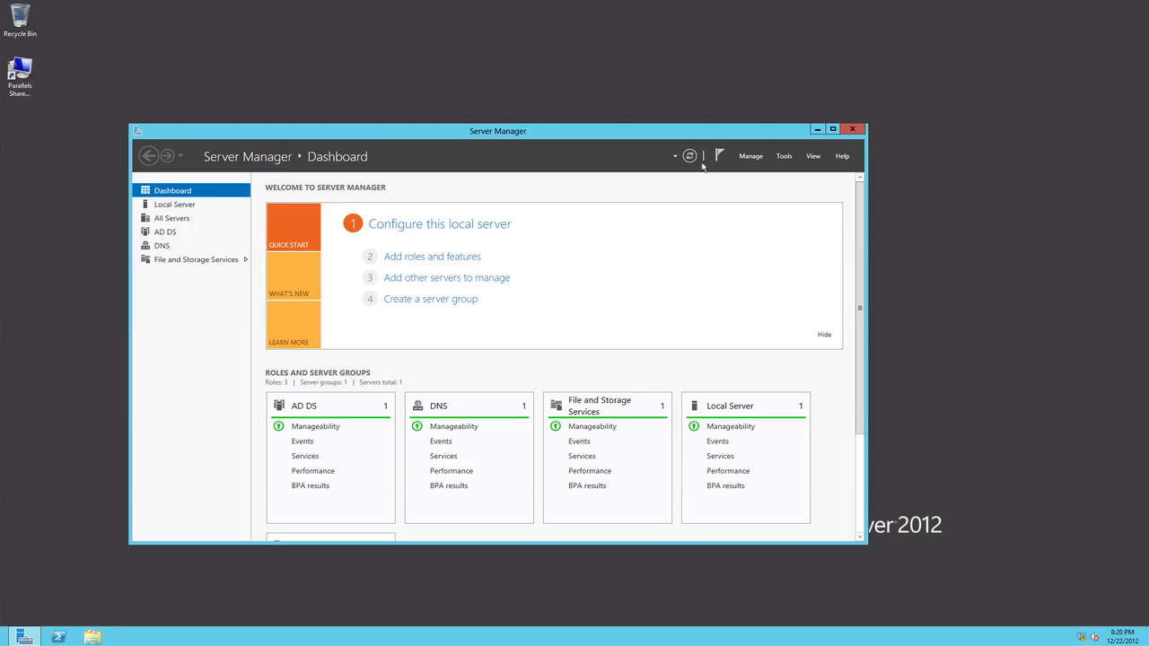
{"action": "left_click", "coordinate": [782, 158]}
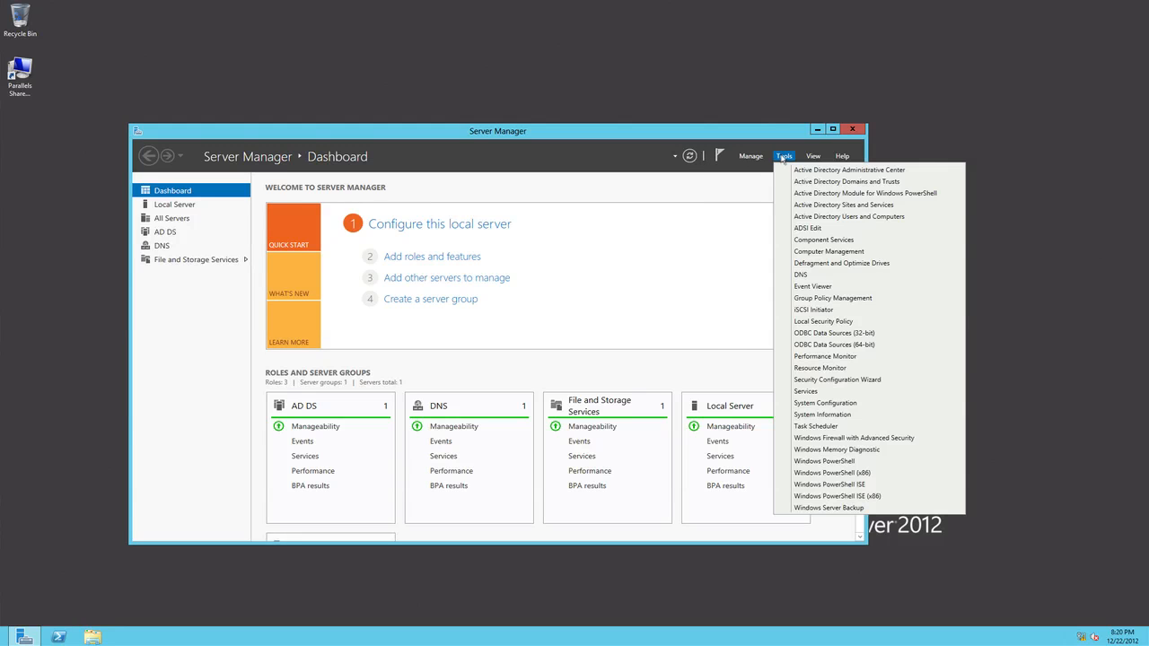
{"action": "left_click", "coordinate": [848, 218]}
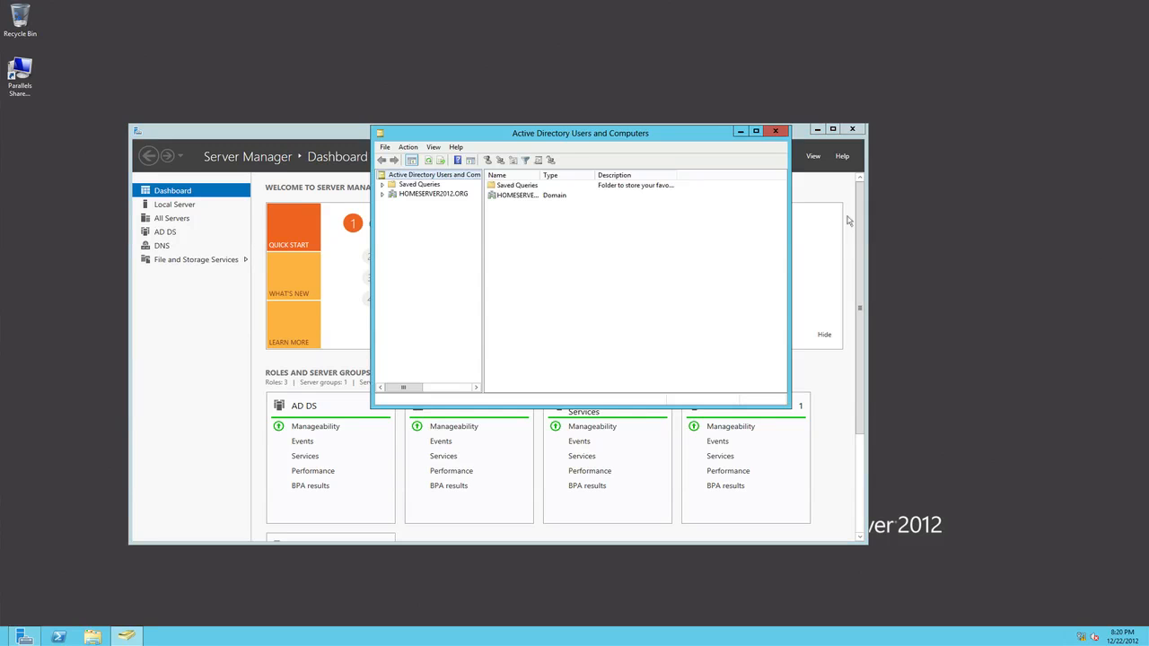
{"action": "left_click_drag", "start_coordinate": [571, 135], "coordinate": [509, 186]}
{"action": "left_click", "coordinate": [321, 246]}
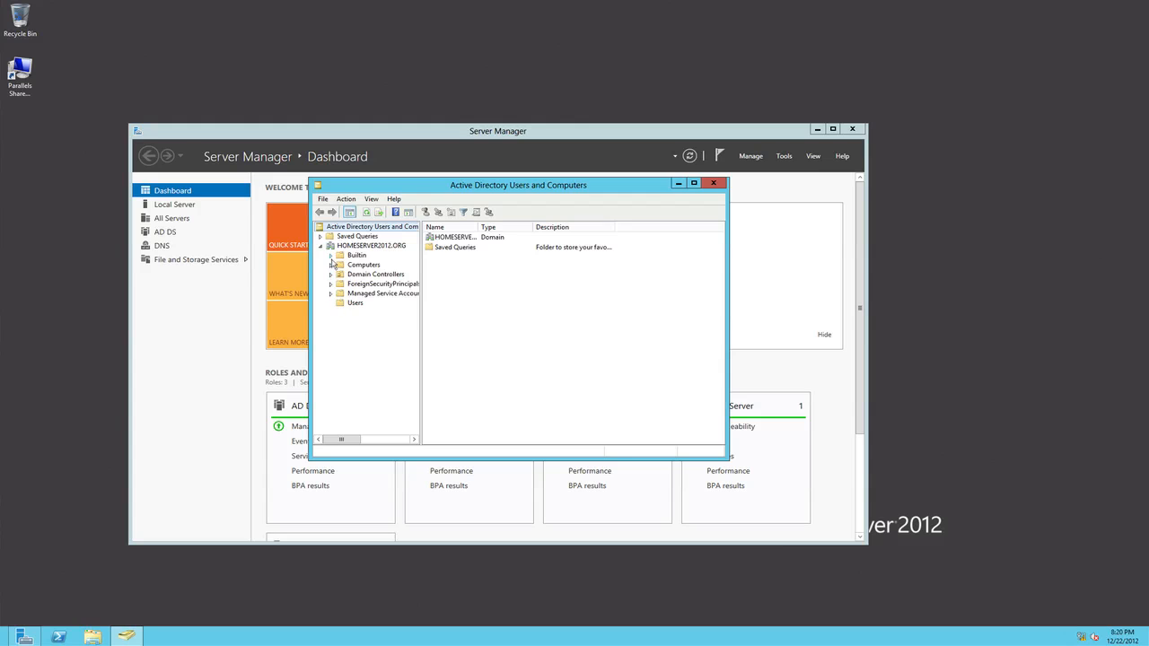
- Start a password reset for the user account listed just below Guest in the Users container, entering and confirming the new password
{"action": "left_click", "coordinate": [344, 304]}
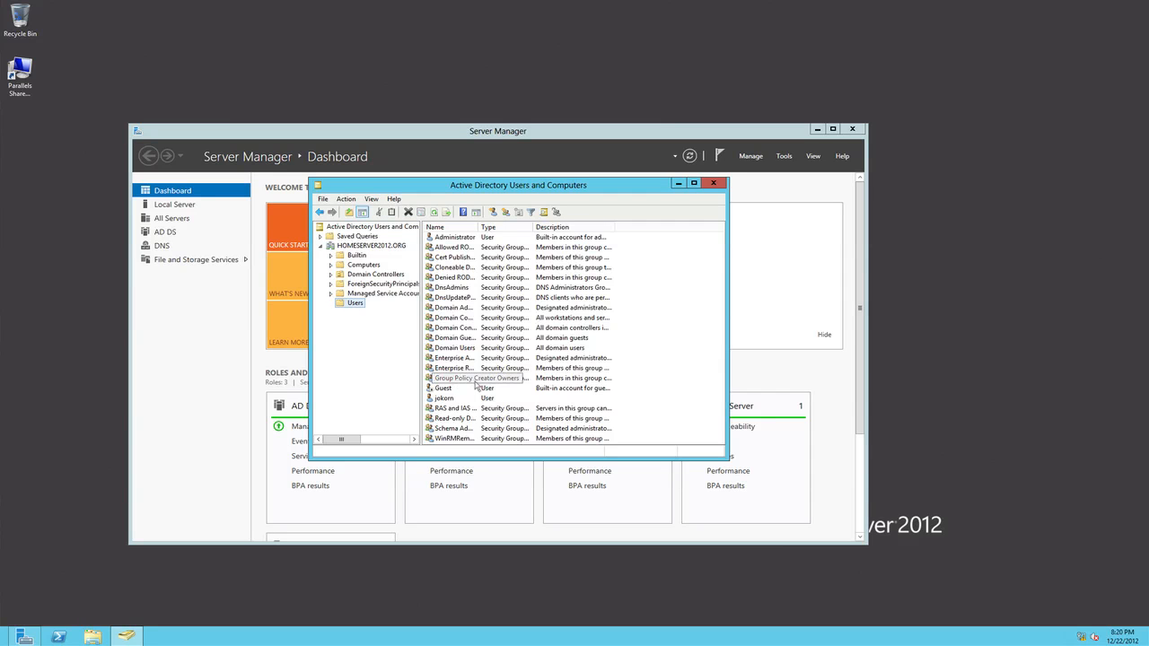
{"action": "left_click", "coordinate": [454, 401]}
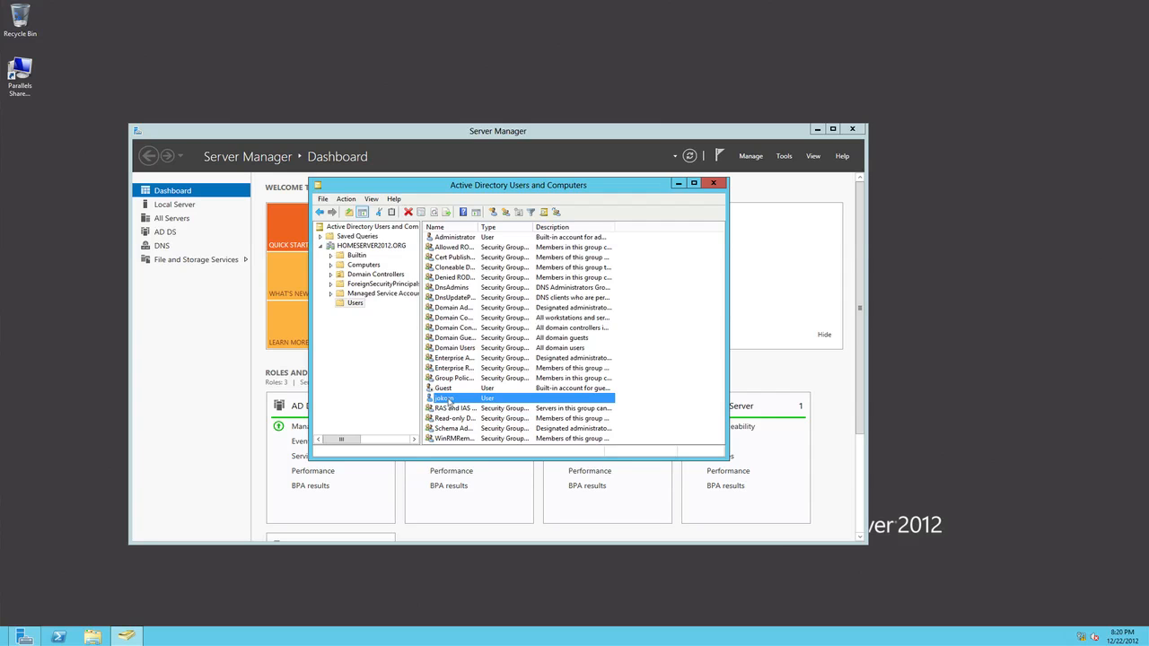
{"action": "right_click", "coordinate": [448, 403]}
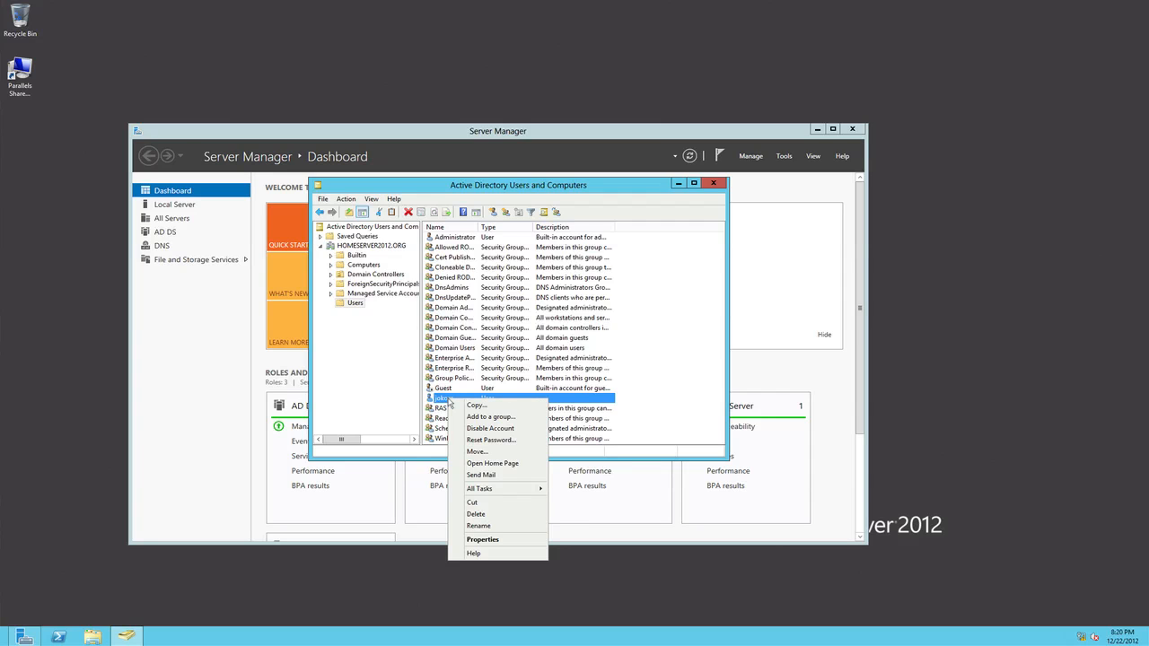
{"action": "left_click", "coordinate": [468, 440]}
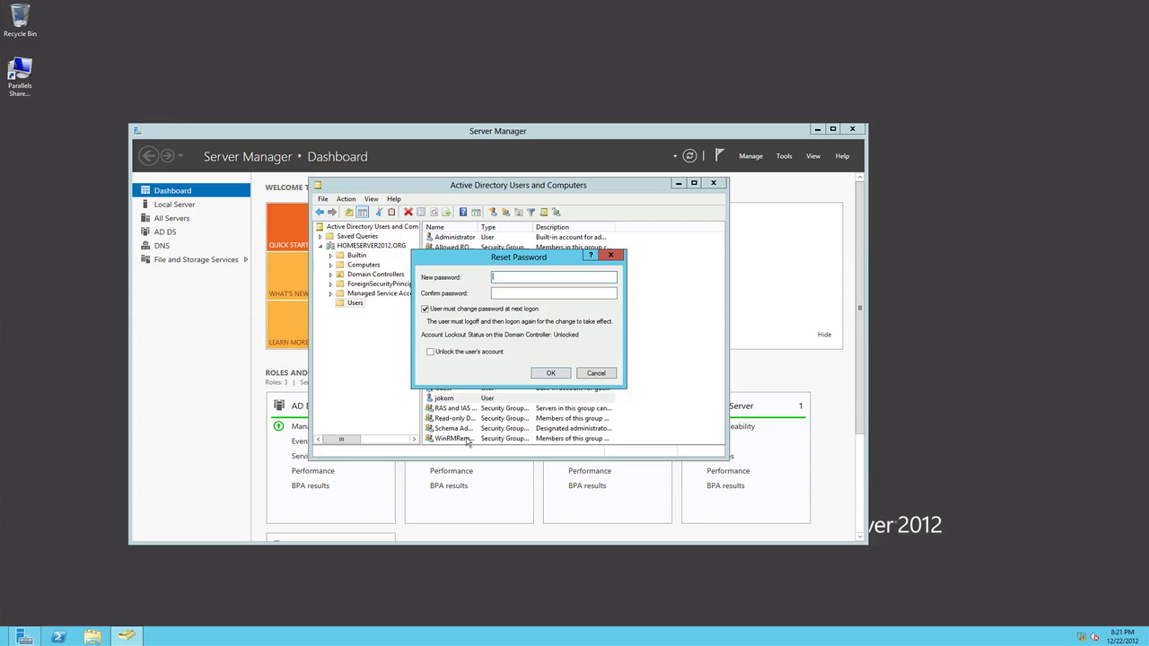
{"action": "type", "text": "•••••••••"}
{"action": "key", "text": "Tab"}
{"action": "type", "text": "•••••••••"}
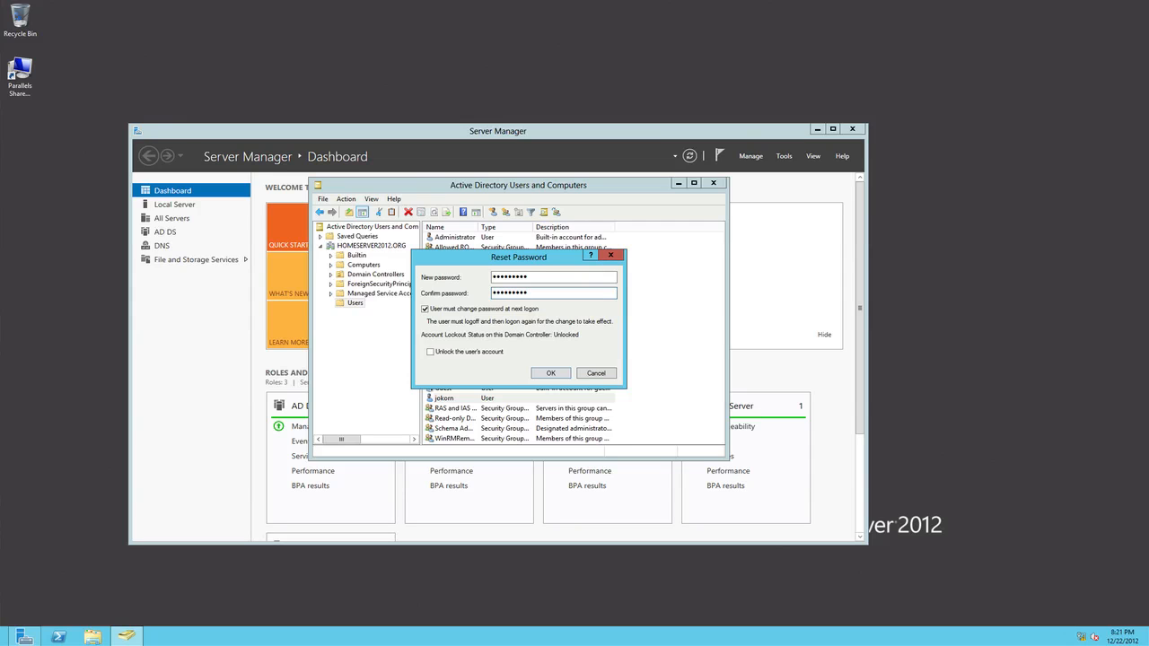
- Remove the requirement to change the password at next logon, apply the reset and close Active Directory Users and Computers
{"action": "left_click", "coordinate": [427, 310]}
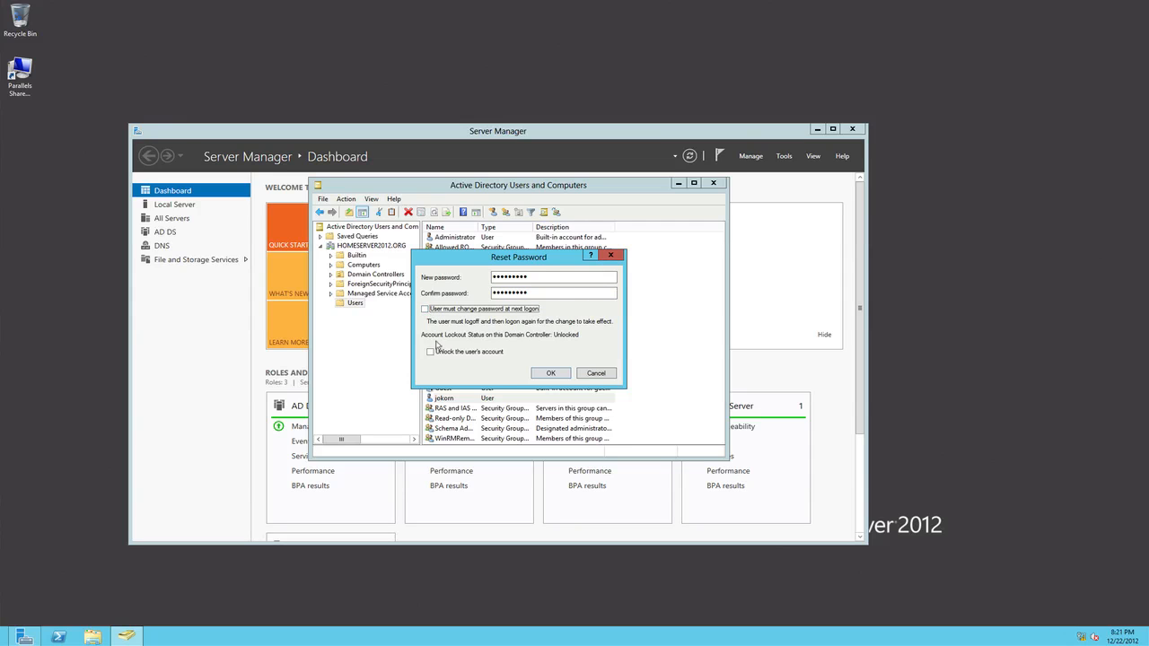
{"action": "left_click", "coordinate": [553, 375]}
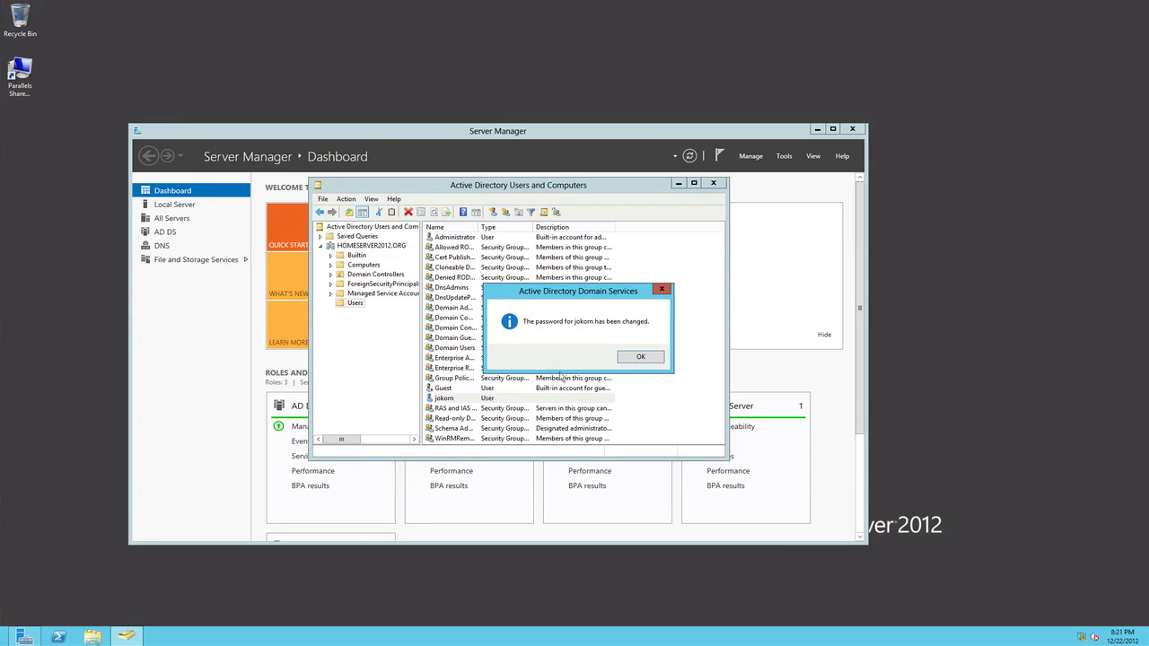
{"action": "left_click", "coordinate": [631, 361]}
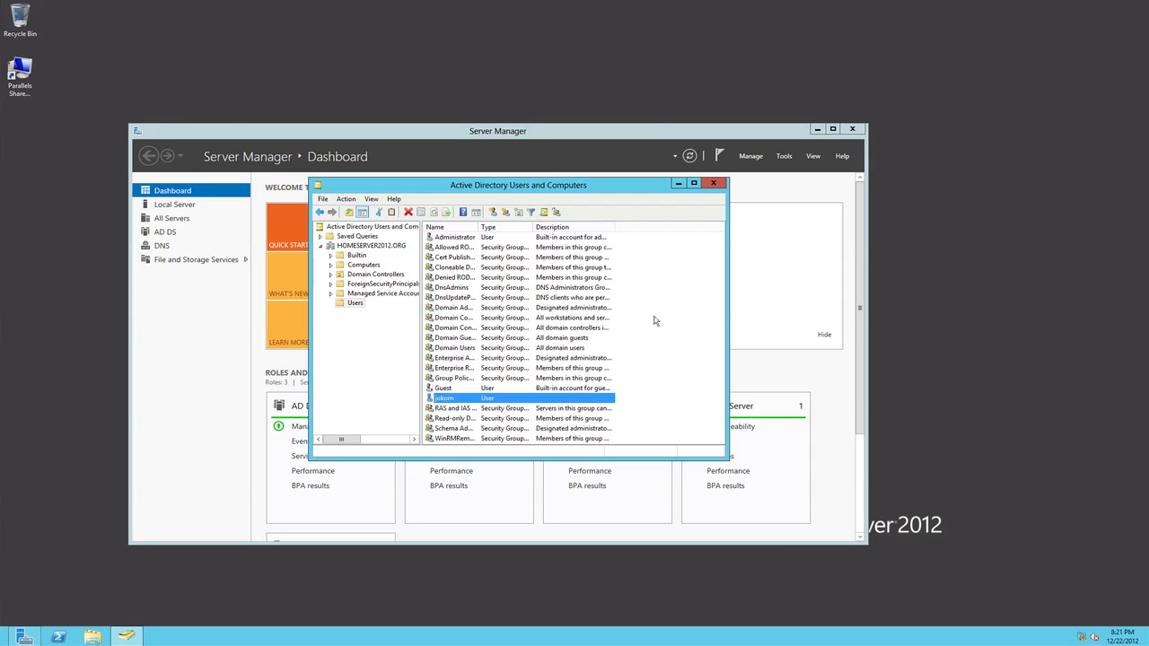
{"action": "left_click", "coordinate": [719, 185]}
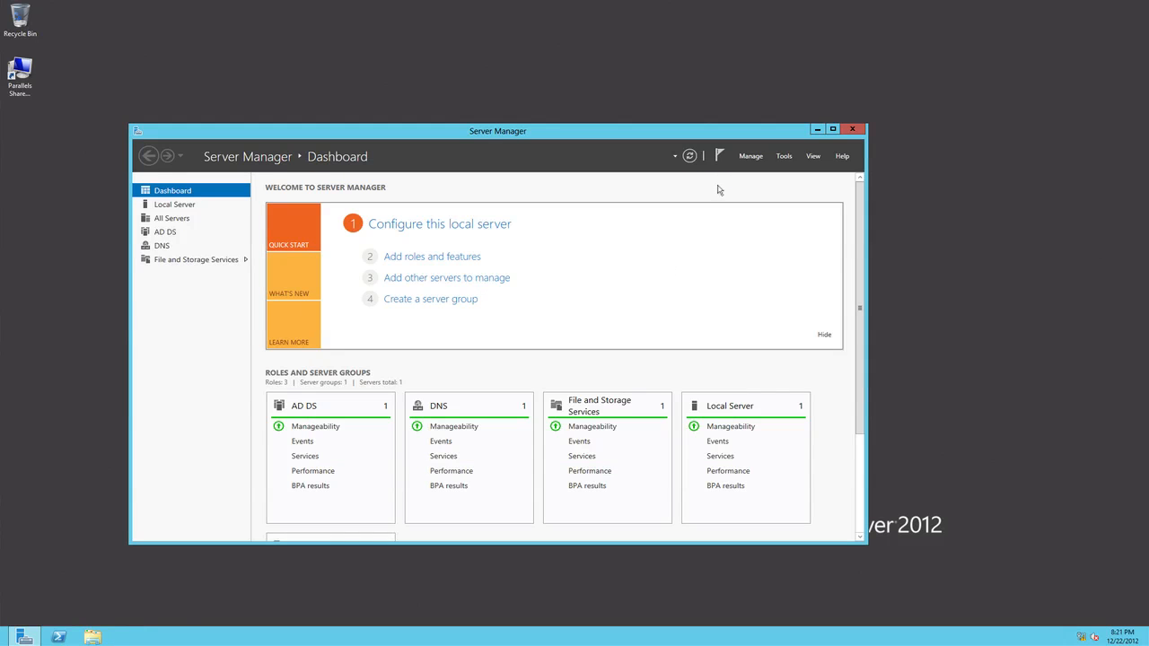
- Open Active Directory Administrative Center and view the HOMESERVER2012 (local) containers and the Dynamic Access Control objects, widening the name and type columns
{"action": "left_click", "coordinate": [783, 157]}
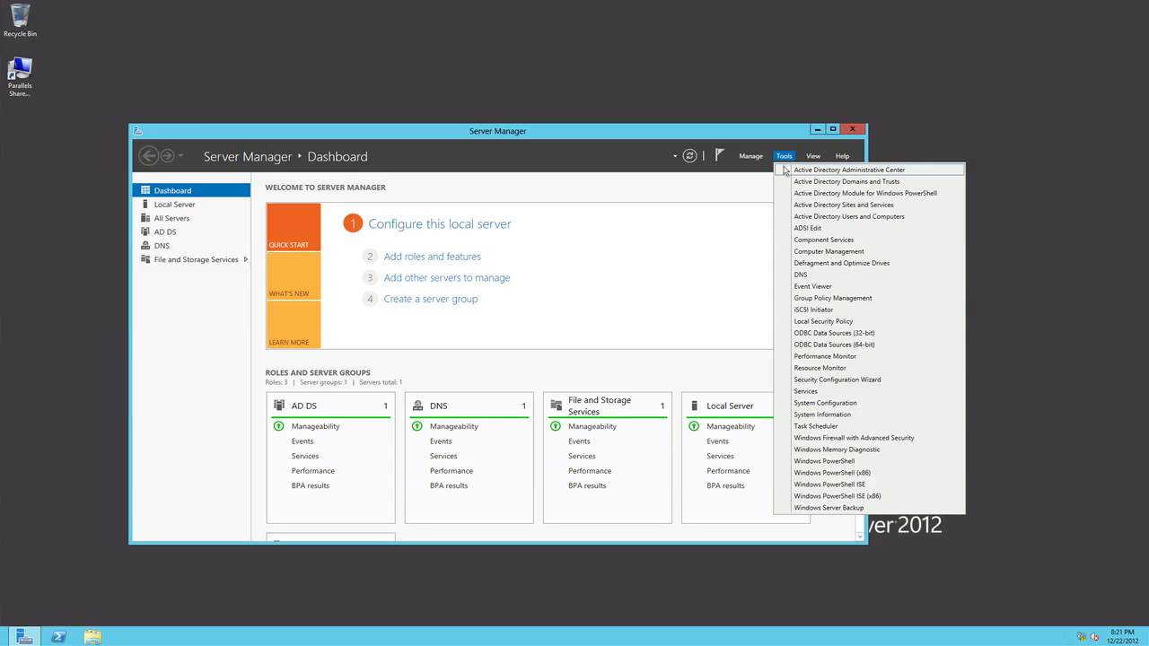
{"action": "left_click", "coordinate": [848, 171]}
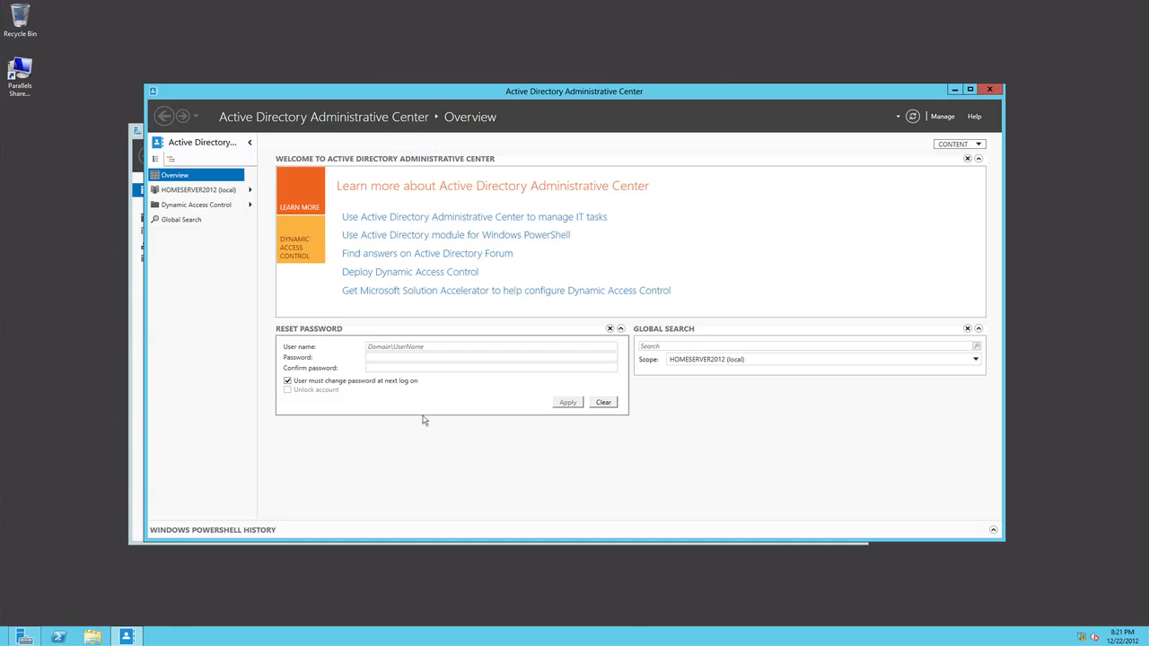
{"action": "left_click", "coordinate": [753, 361]}
{"action": "left_click", "coordinate": [754, 362]}
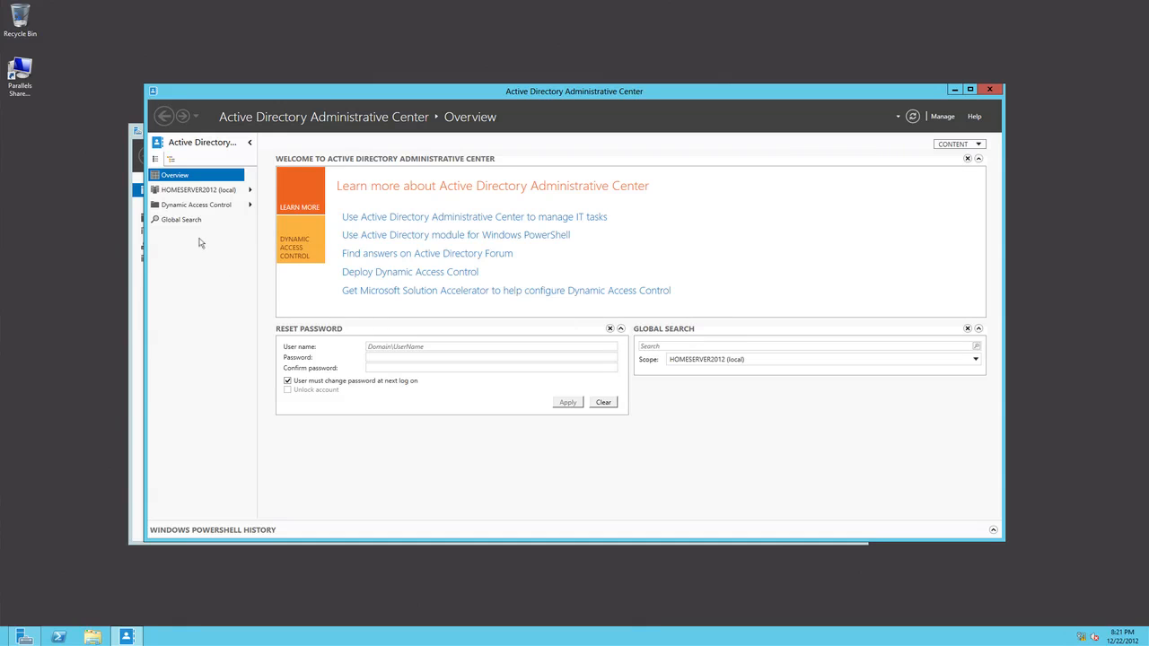
{"action": "left_click", "coordinate": [200, 193]}
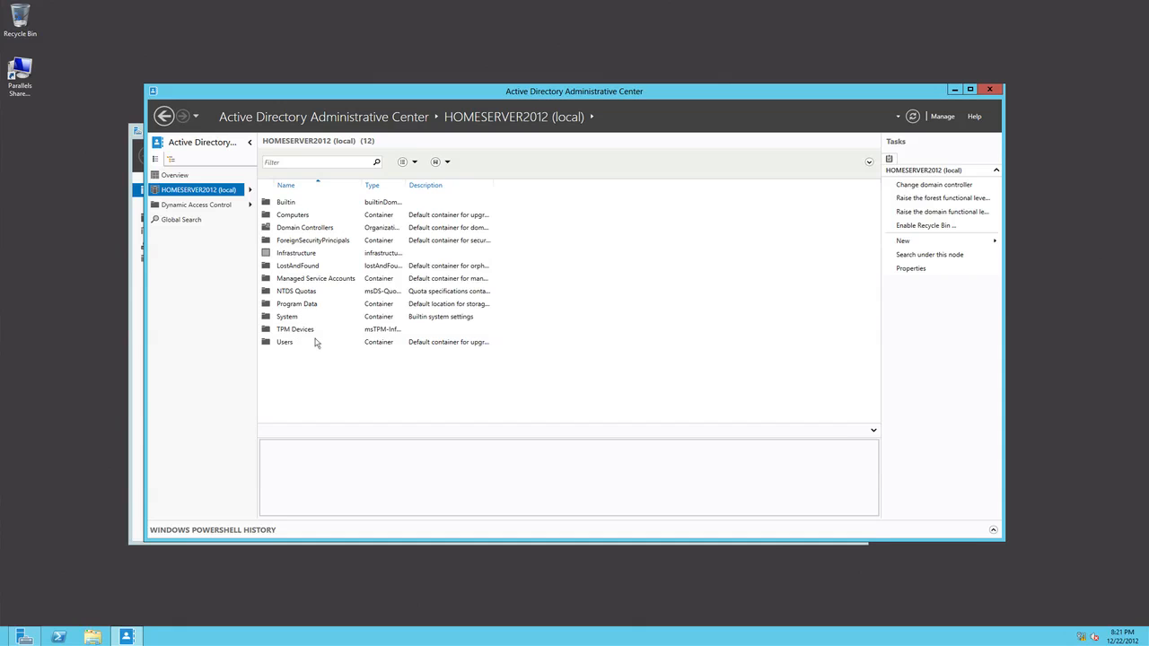
{"action": "left_click", "coordinate": [198, 206]}
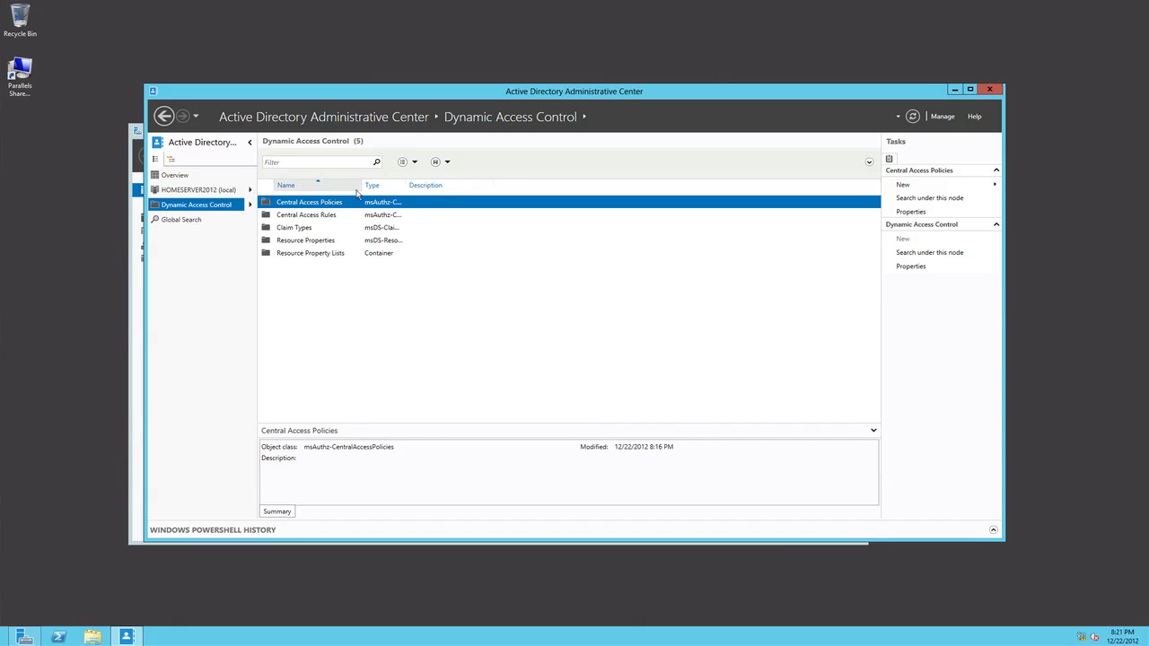
{"action": "left_click_drag", "start_coordinate": [359, 186], "coordinate": [571, 186]}
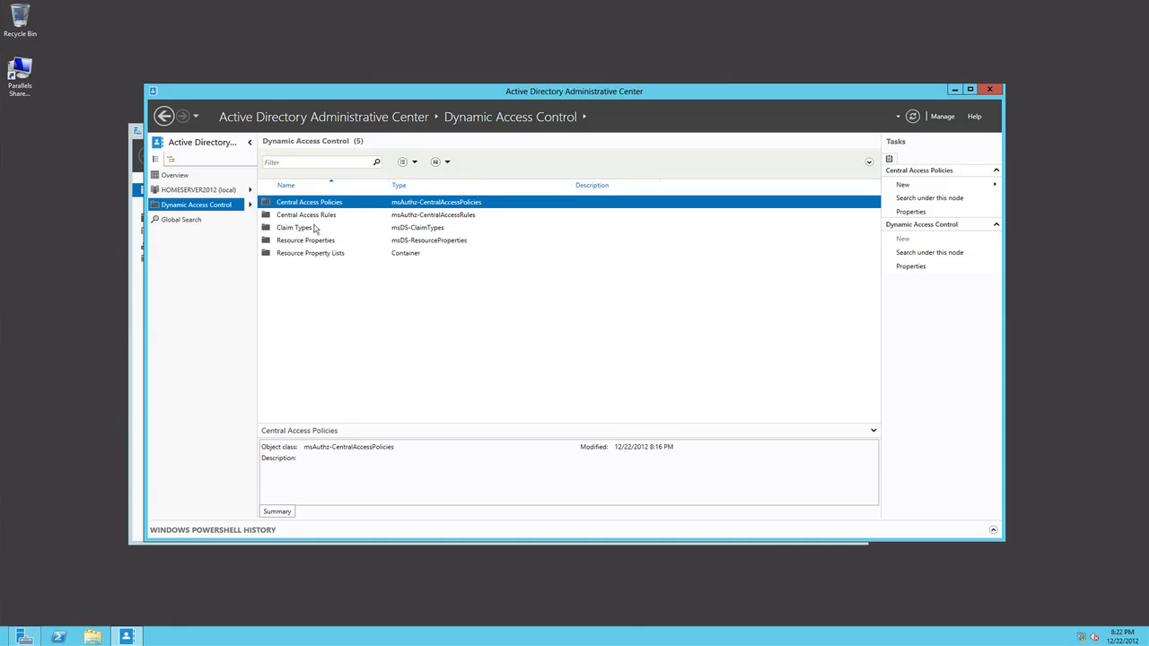
- Examine the general and security properties of Central Access Policies without changing them, and close Active Directory Administrative Center
{"action": "right_click", "coordinate": [342, 204]}
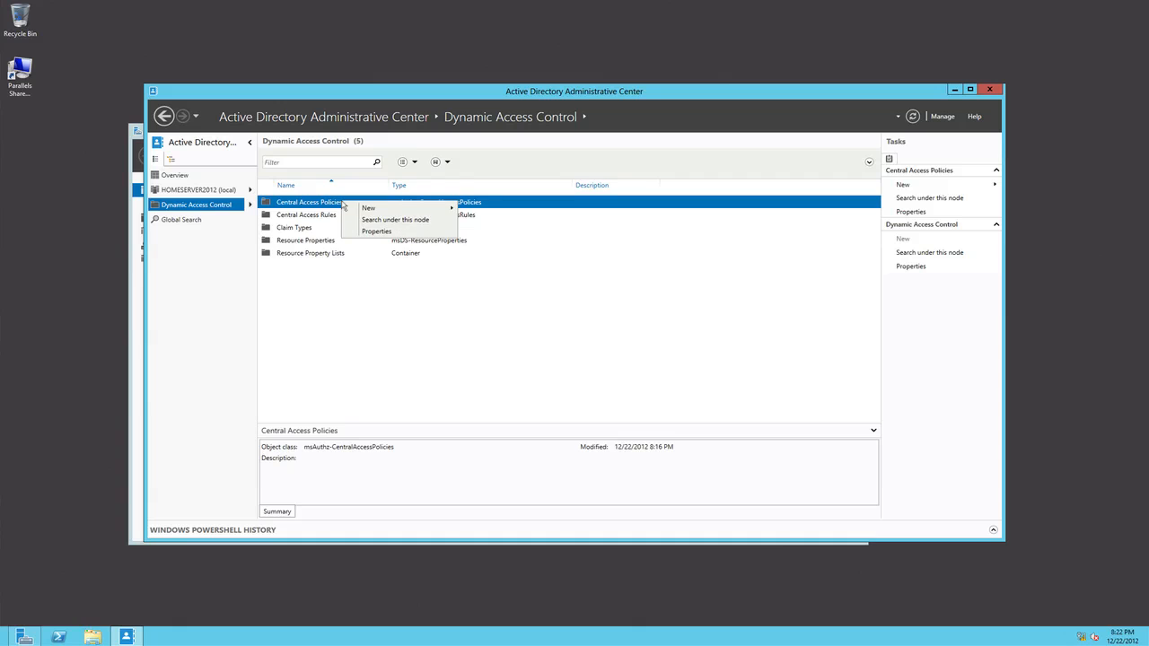
{"action": "left_click", "coordinate": [374, 231]}
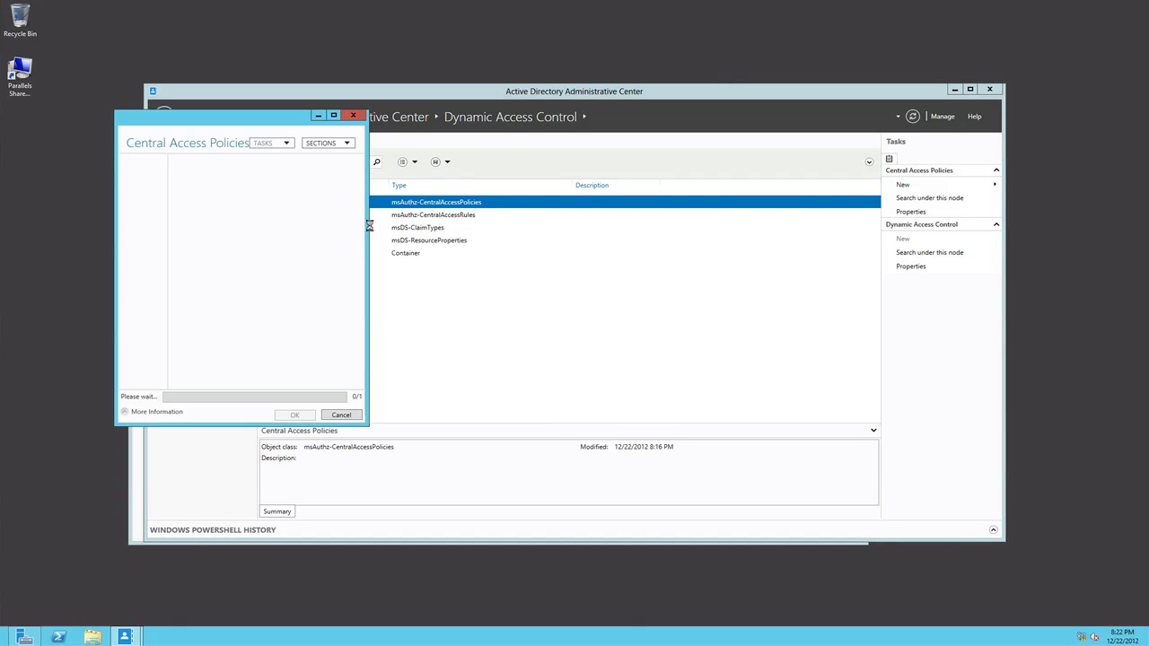
{"action": "left_click_drag", "start_coordinate": [267, 120], "coordinate": [502, 146]}
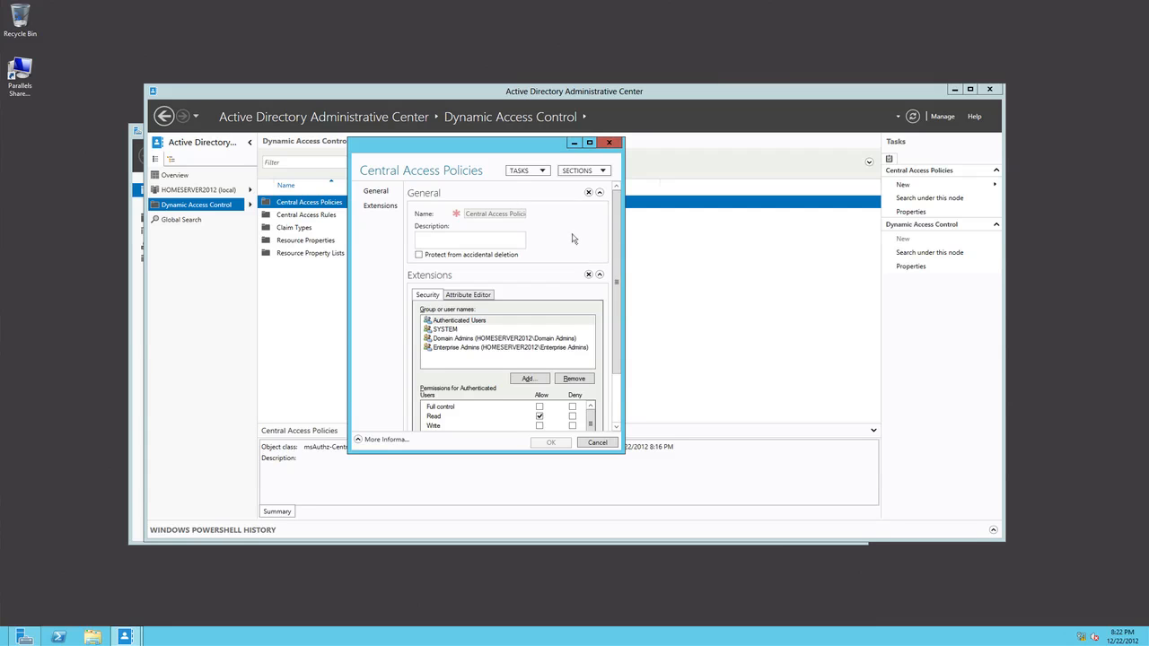
{"action": "scroll", "coordinate": [621, 289], "scroll_direction": "down", "scroll_amount": 1}
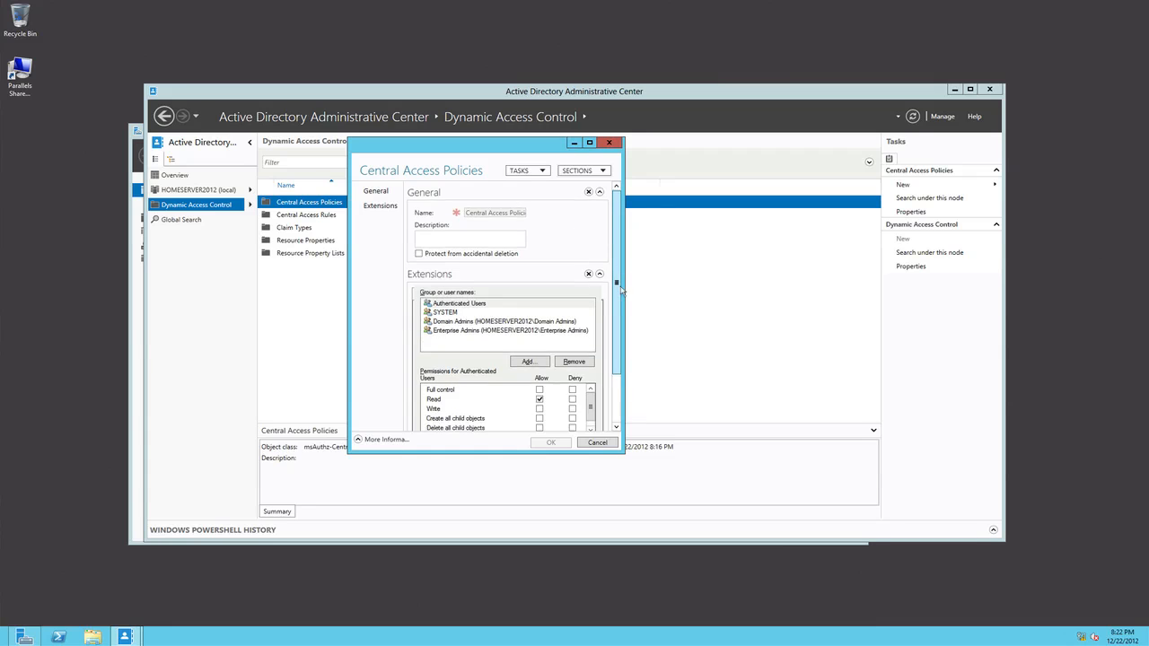
{"action": "scroll", "coordinate": [620, 289], "scroll_direction": "down", "scroll_amount": 3}
{"action": "scroll", "coordinate": [621, 291], "scroll_direction": "up", "scroll_amount": 2}
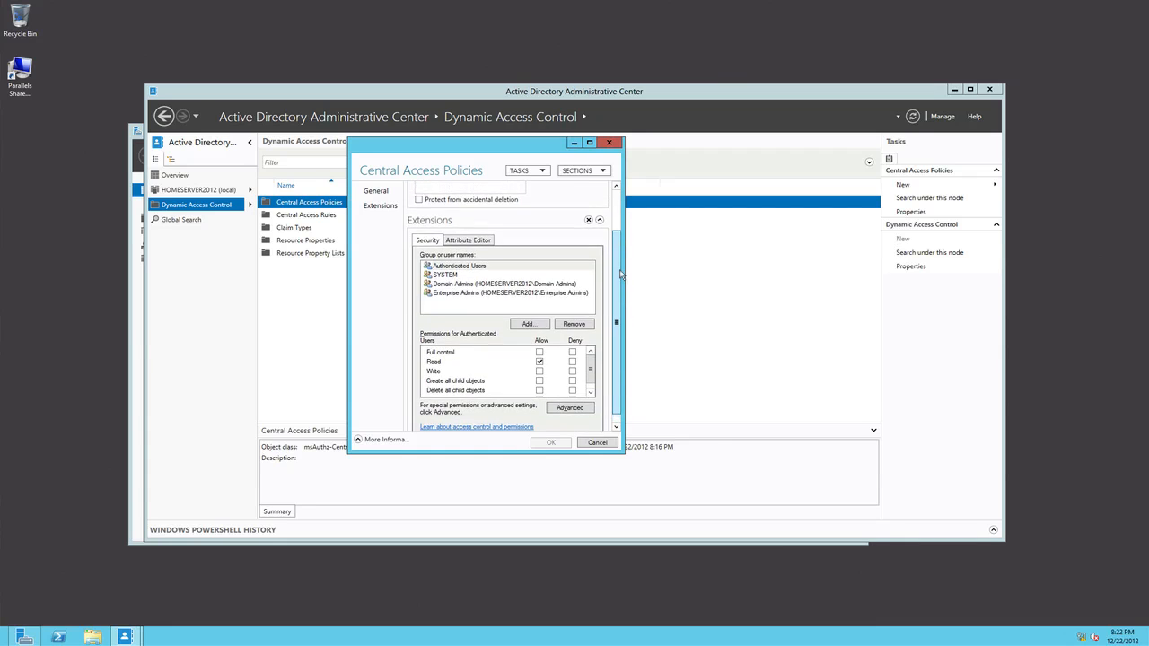
{"action": "scroll", "coordinate": [618, 254], "scroll_direction": "up", "scroll_amount": 1}
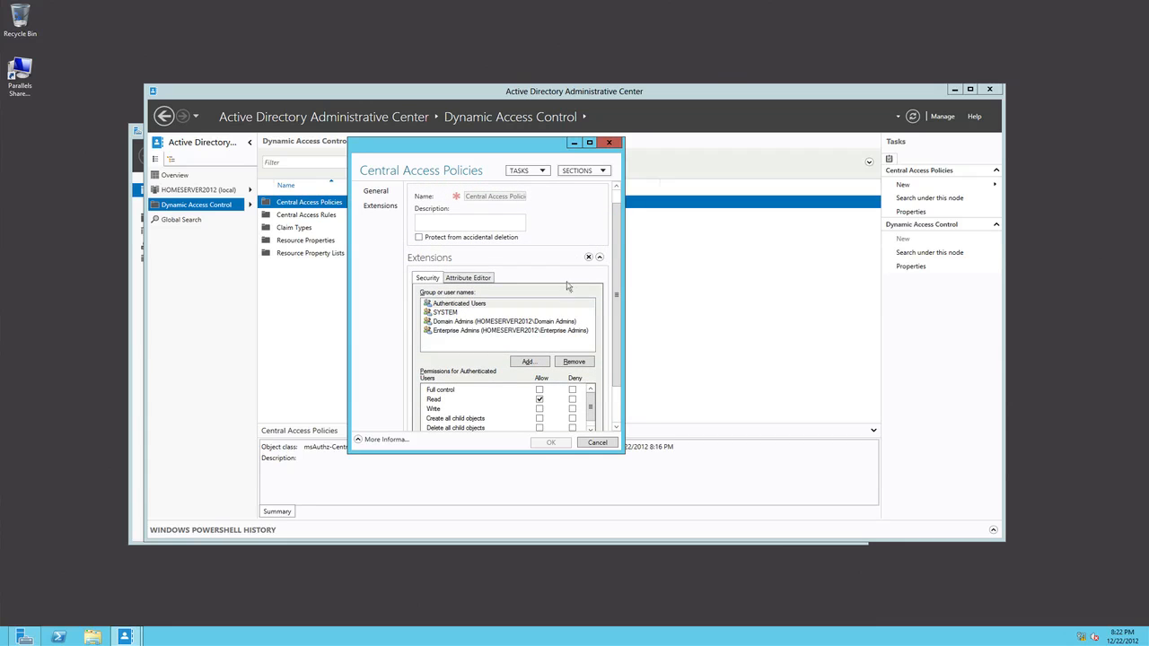
{"action": "left_click", "coordinate": [597, 444]}
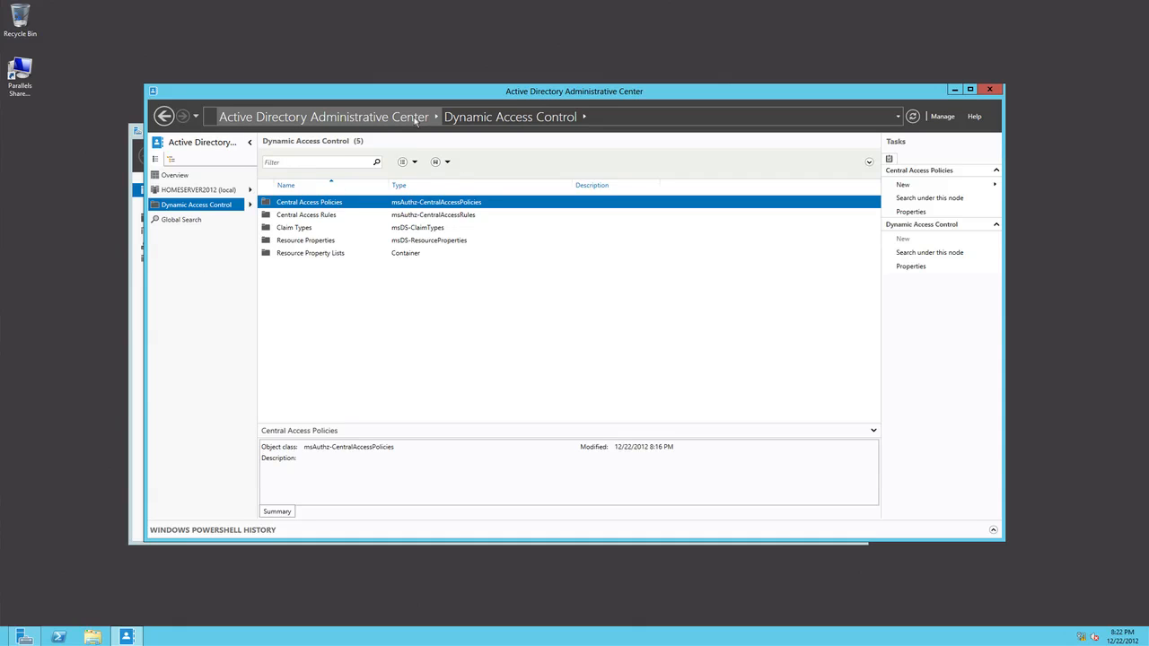
{"action": "left_click", "coordinate": [988, 92]}
- Open Group Policy Management from Server Manager, expand the forest down to the HOMESERVER2012.ORG domain and select its Default Domain Policy
{"action": "left_click", "coordinate": [784, 156]}
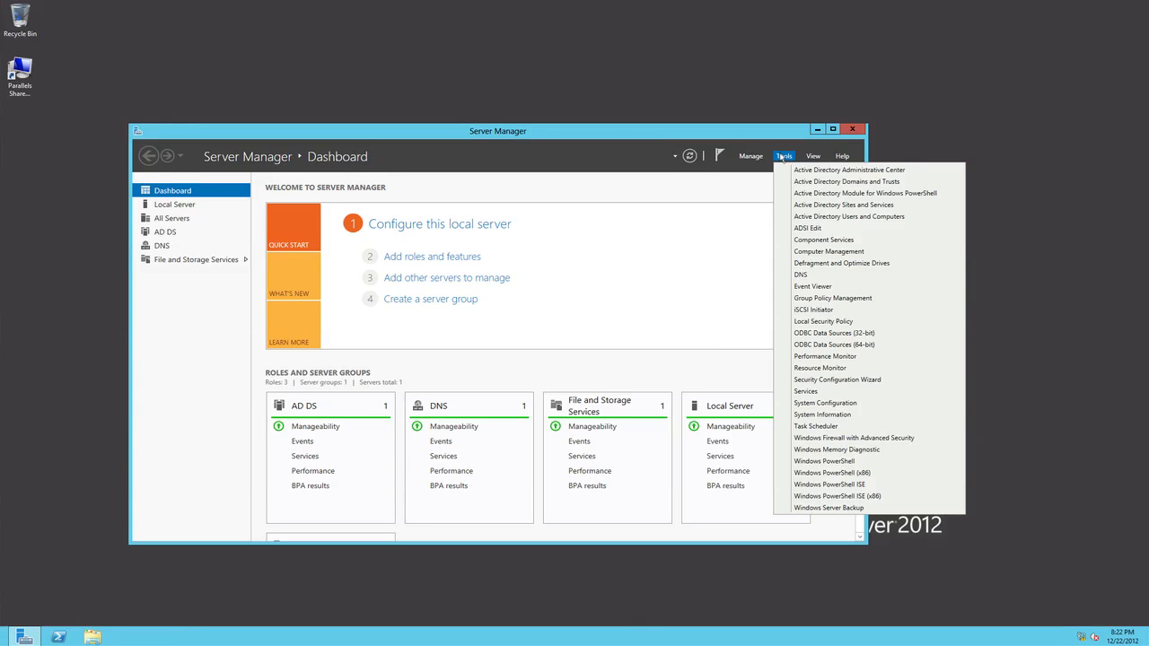
{"action": "left_click", "coordinate": [813, 299]}
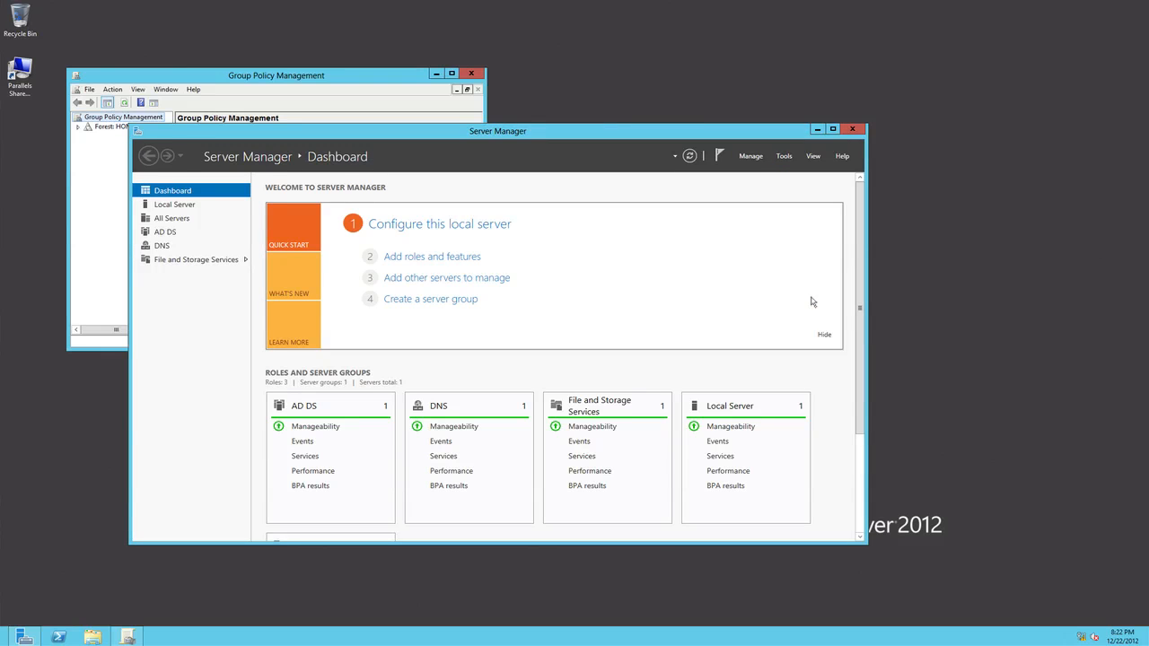
{"action": "left_click_drag", "start_coordinate": [349, 77], "coordinate": [572, 174]}
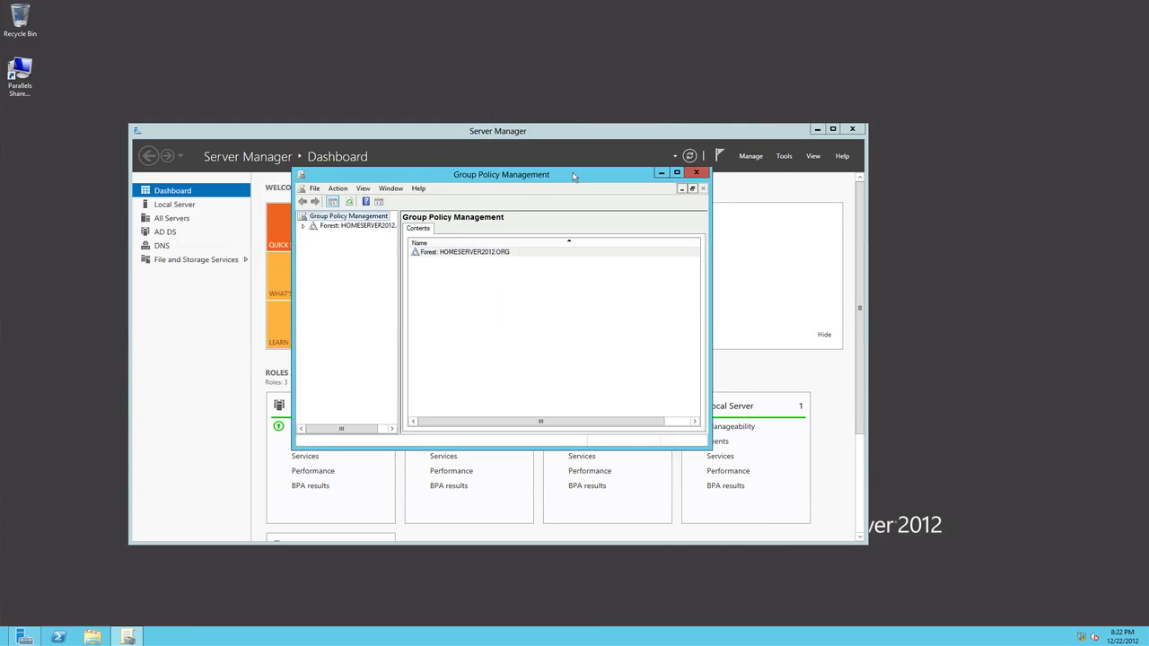
{"action": "left_click", "coordinate": [304, 227]}
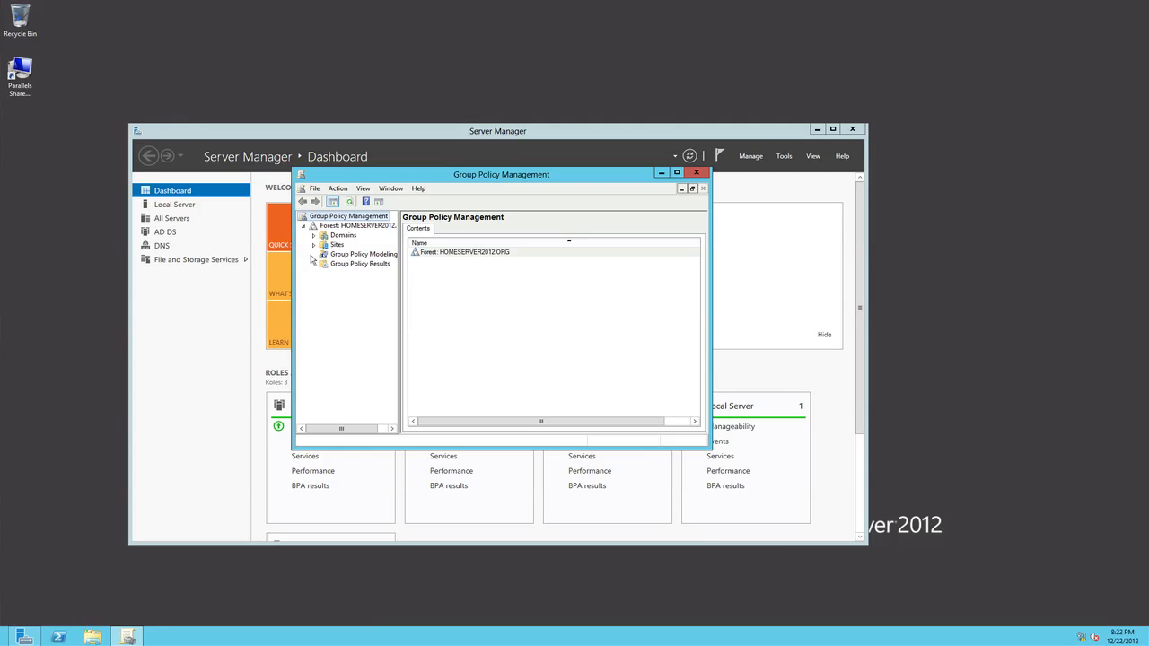
{"action": "left_click", "coordinate": [314, 235]}
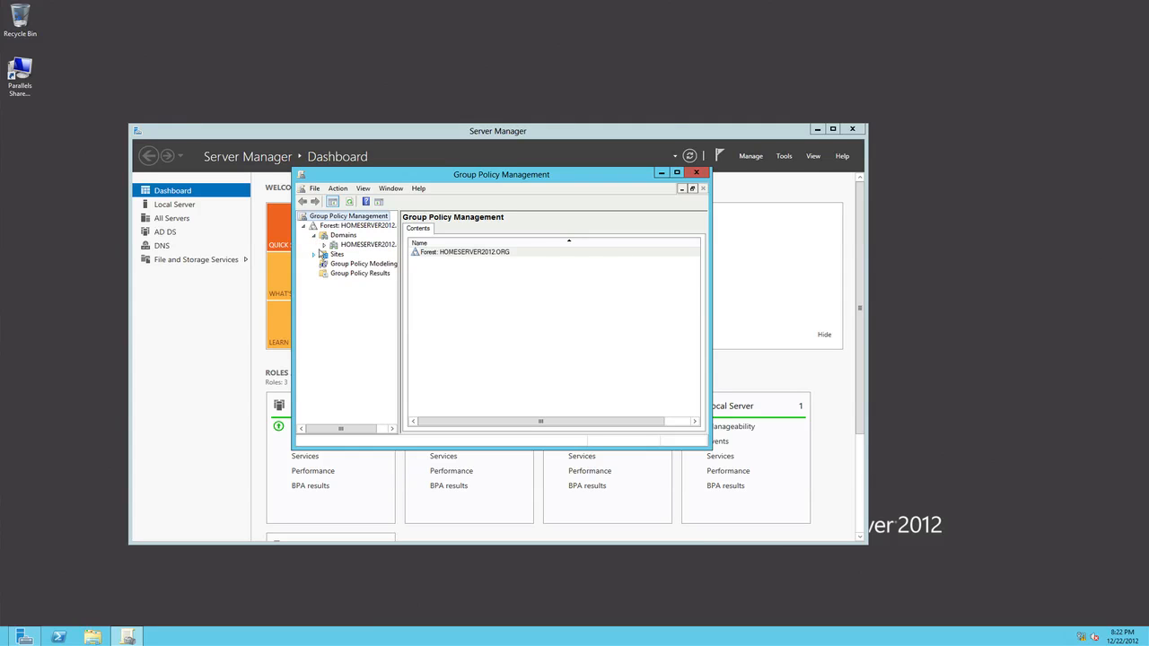
{"action": "left_click", "coordinate": [324, 245]}
{"action": "left_click", "coordinate": [353, 255]}
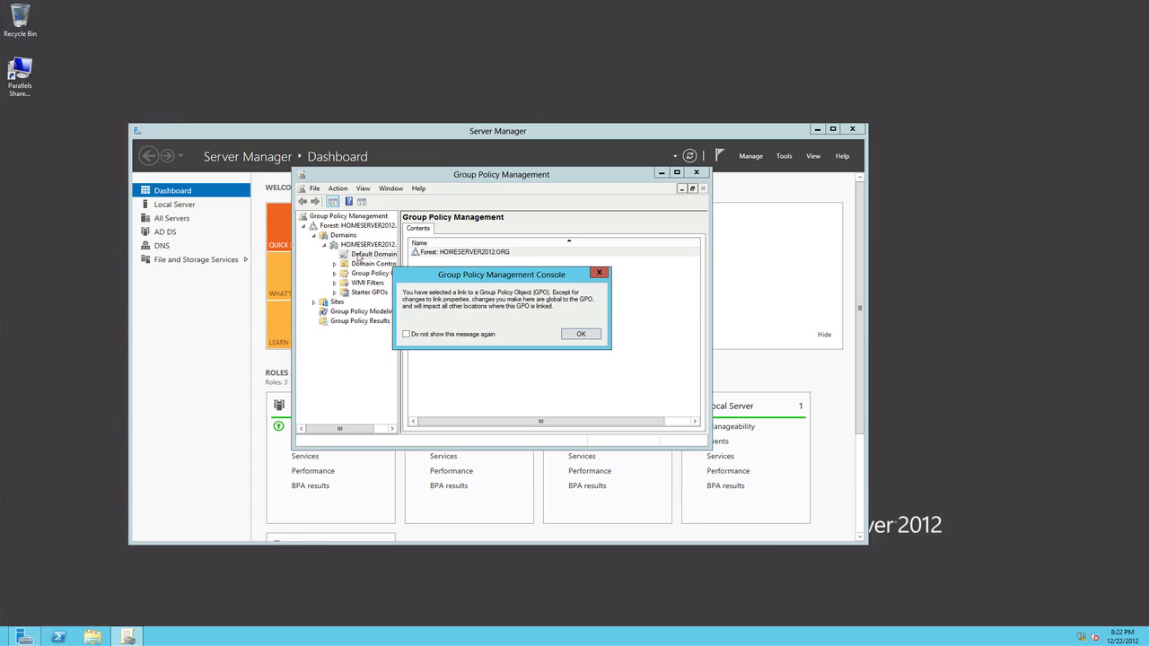
{"action": "left_click", "coordinate": [581, 334]}
- Open the Default Domain Policy for editing, view its computer and user configuration nodes, and close both Group Policy windows
{"action": "right_click", "coordinate": [376, 254]}
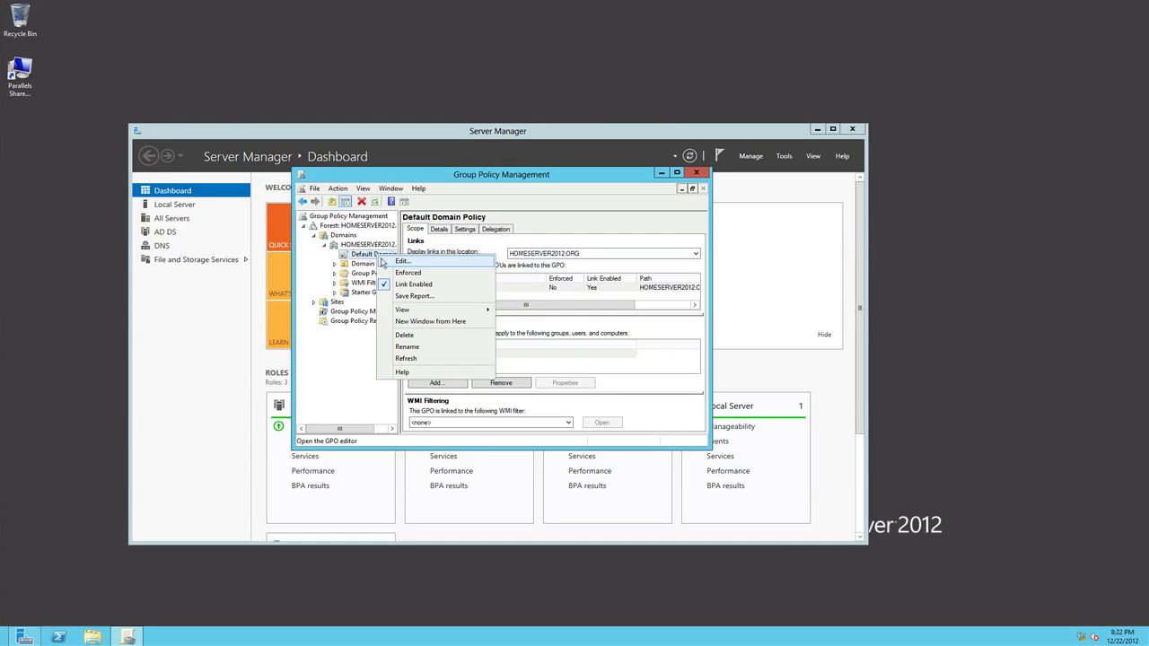
{"action": "left_click", "coordinate": [384, 260]}
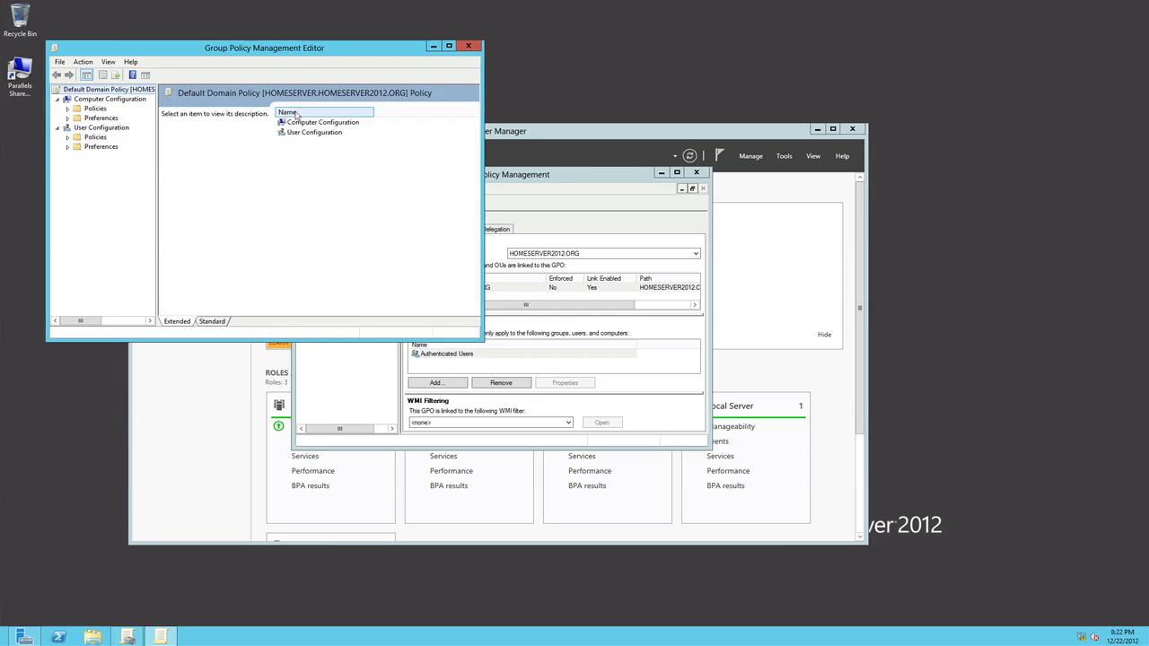
{"action": "left_click_drag", "start_coordinate": [291, 56], "coordinate": [549, 173]}
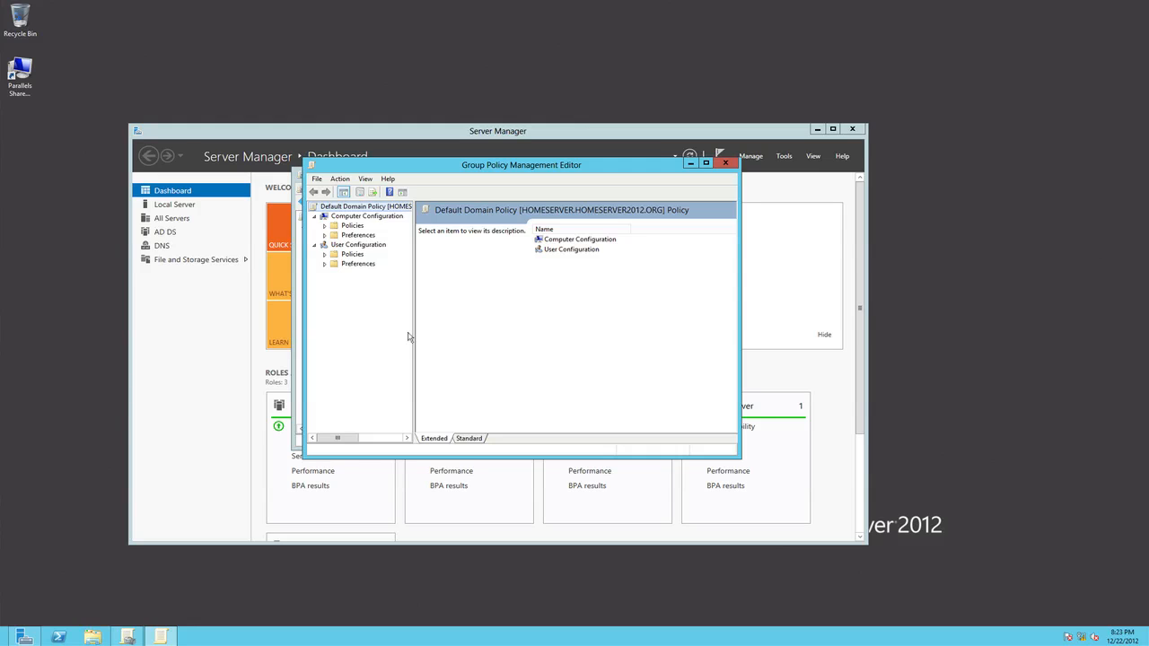
{"action": "left_click", "coordinate": [726, 165]}
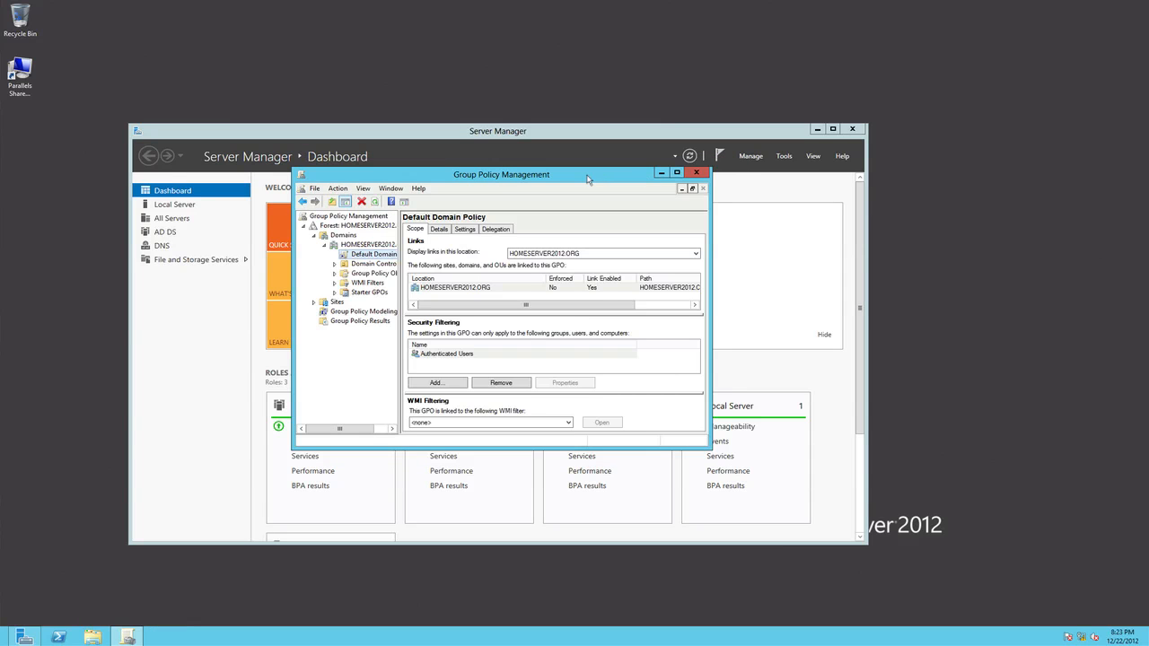
{"action": "left_click", "coordinate": [696, 172]}
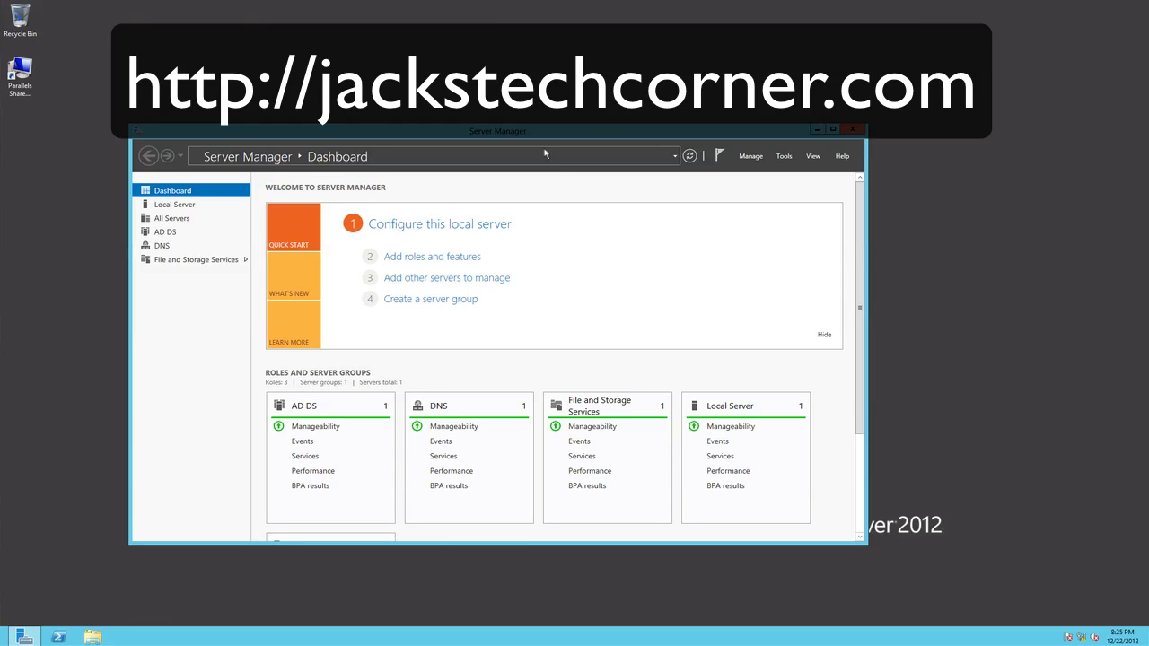
{"action": "left_click", "coordinate": [951, 0]}
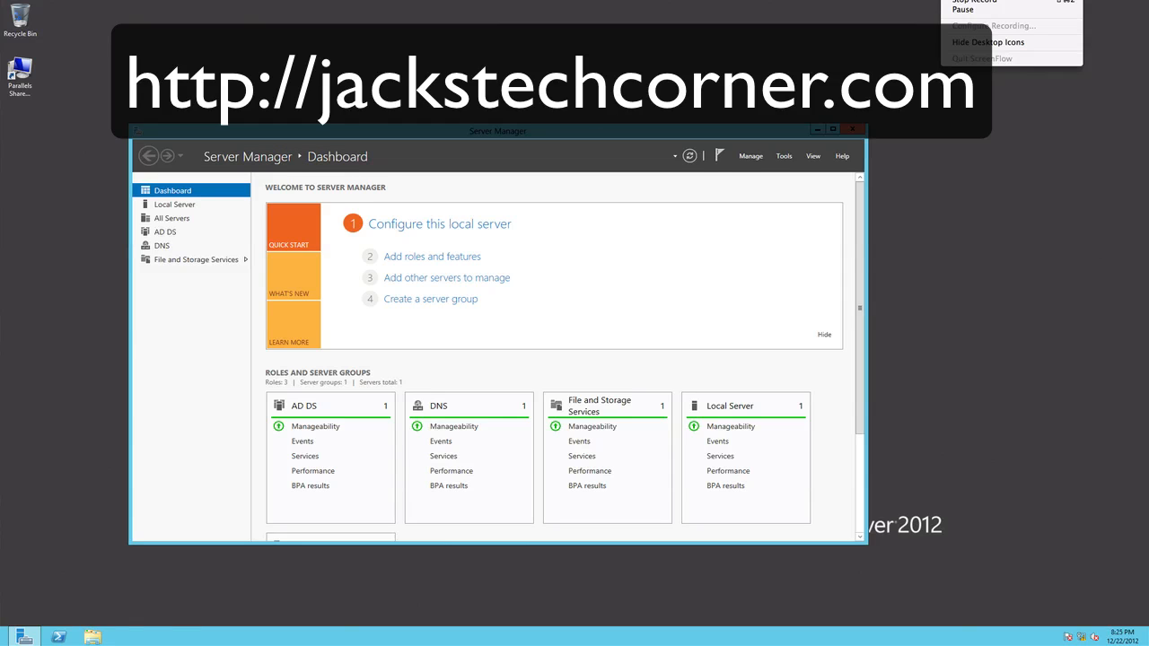